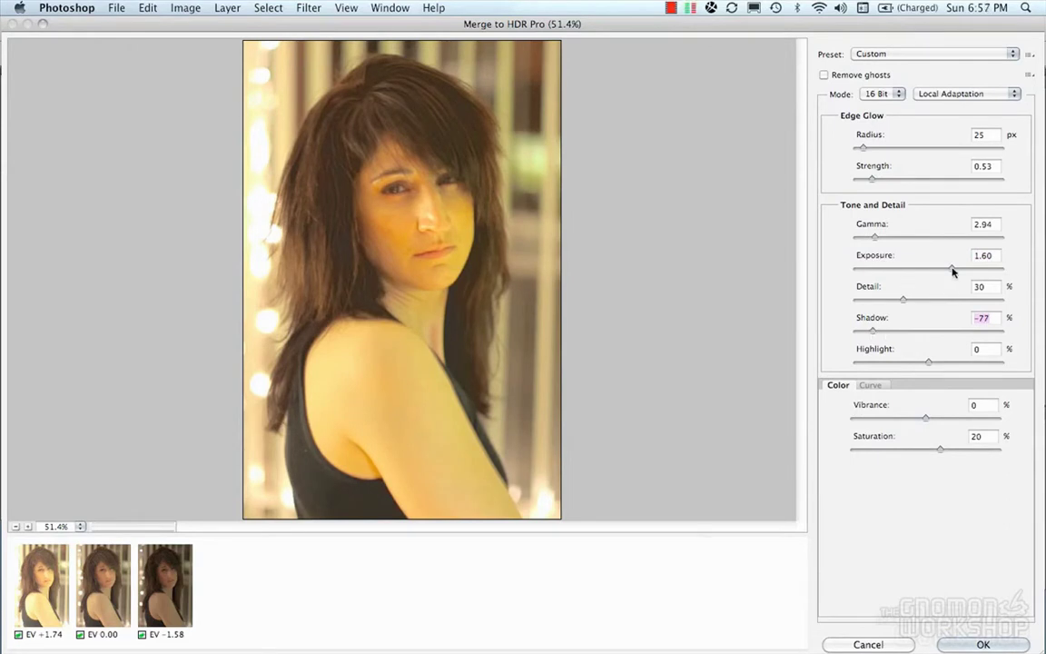
Set the HDR merge's gamma to about 3.47 and reduce the edge glow strength.
mouse_move(872, 239)
left_mouse_down()
mouse_move(859, 241)
mouse_move(870, 241)
left_mouse_up()
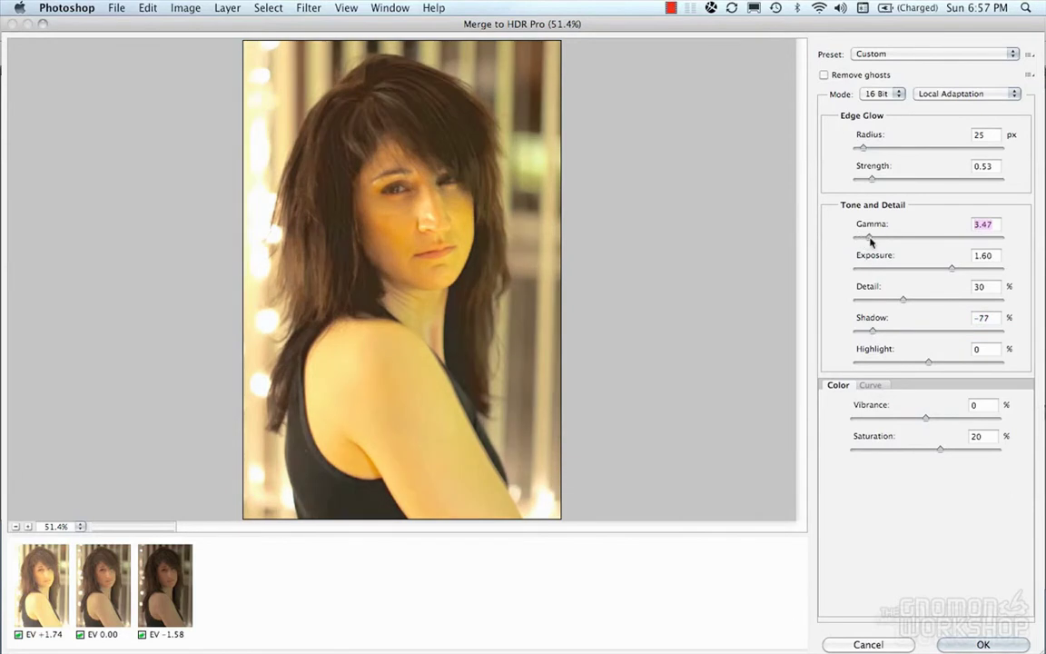
left_click_drag(872, 179, 865, 181)
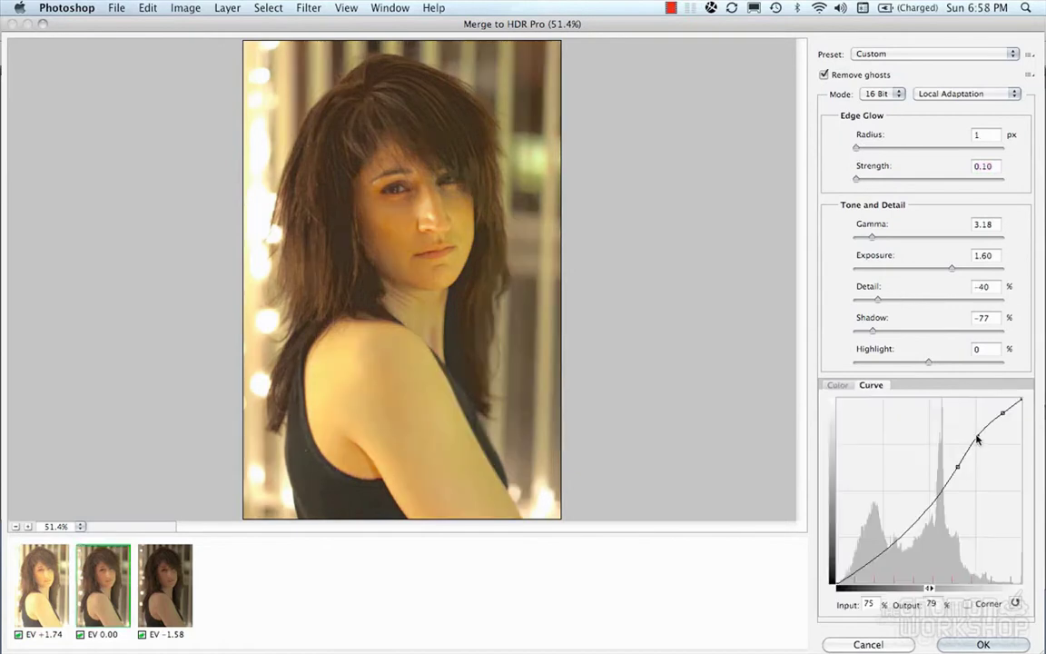
Shape the HDR tone curve with a highlight point at input 88, output 94, a shadow point at 17, 15, and a lower-midtone point.
left_click_drag(976, 427, 1001, 413)
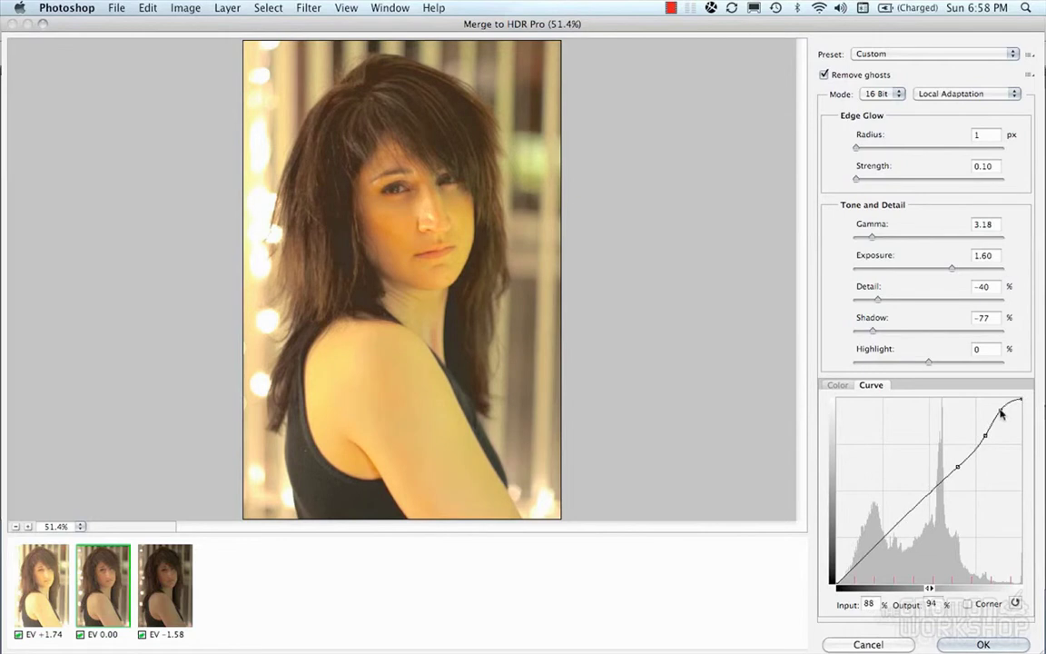
left_click_drag(869, 552, 870, 561)
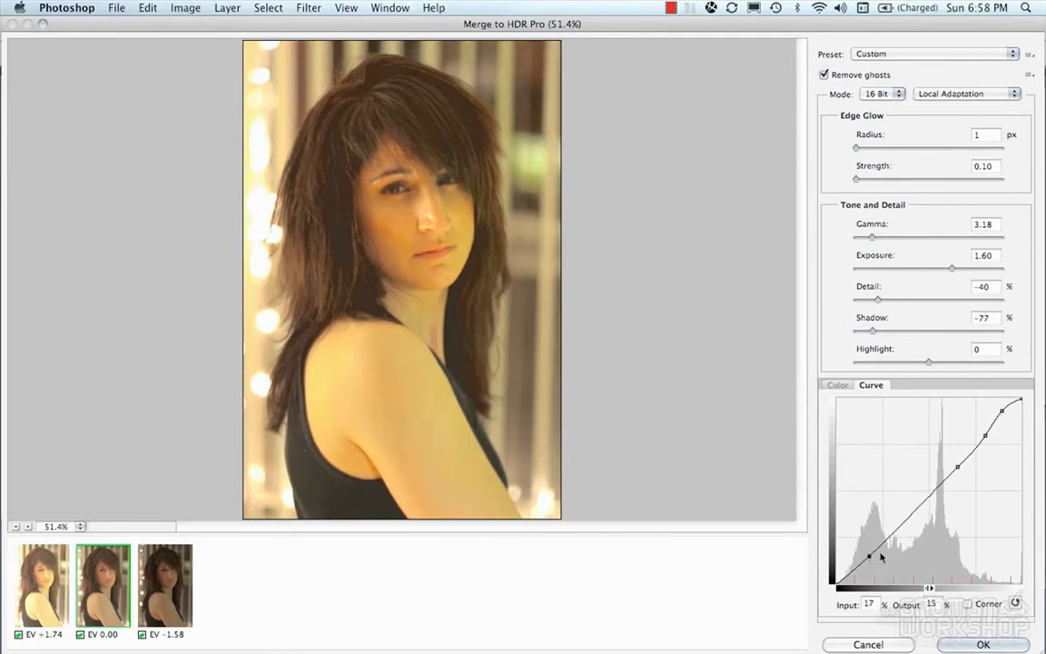
left_click(900, 522)
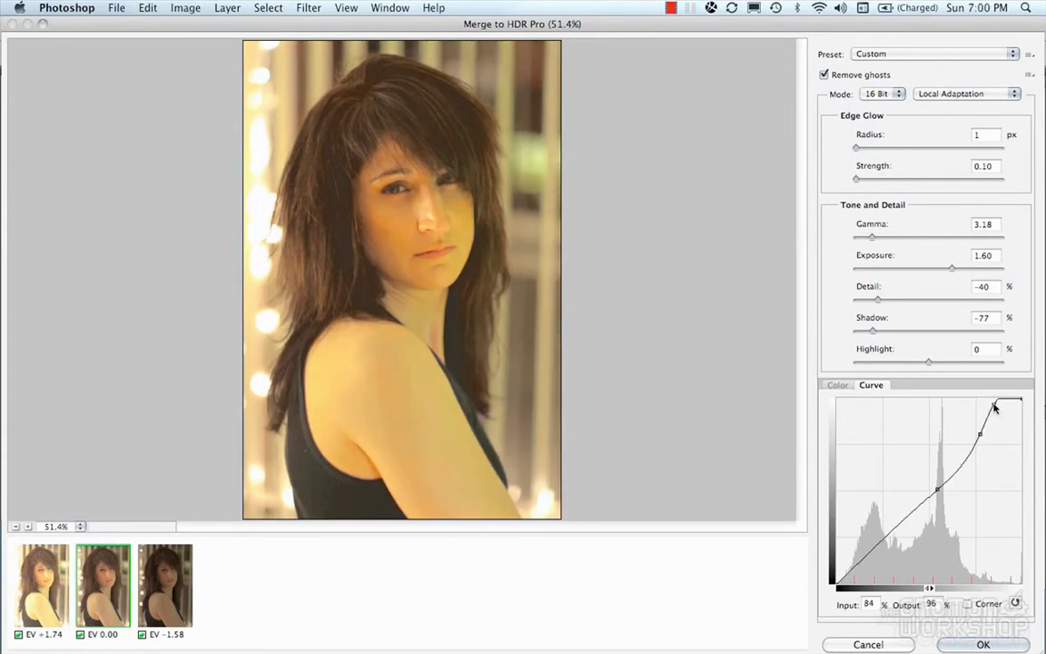
Rework the tone curve by moving the highlight point to input 85, output 94, and adding points that lift the shadows and lower midtones.
left_click_drag(994, 408, 992, 410)
left_click_drag(1009, 402, 996, 412)
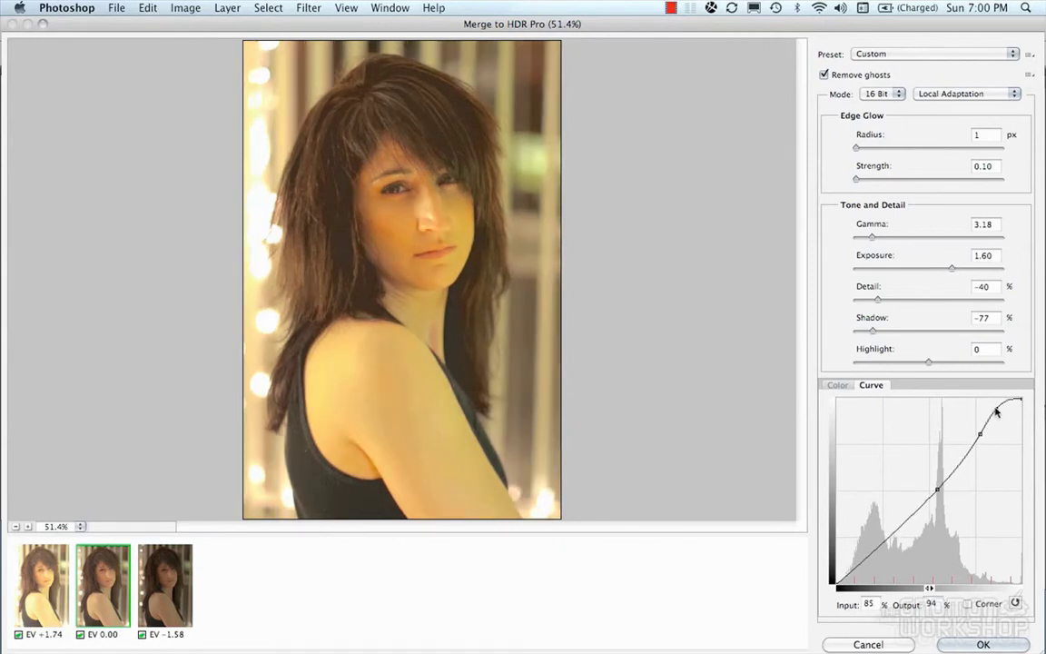
left_click(858, 562)
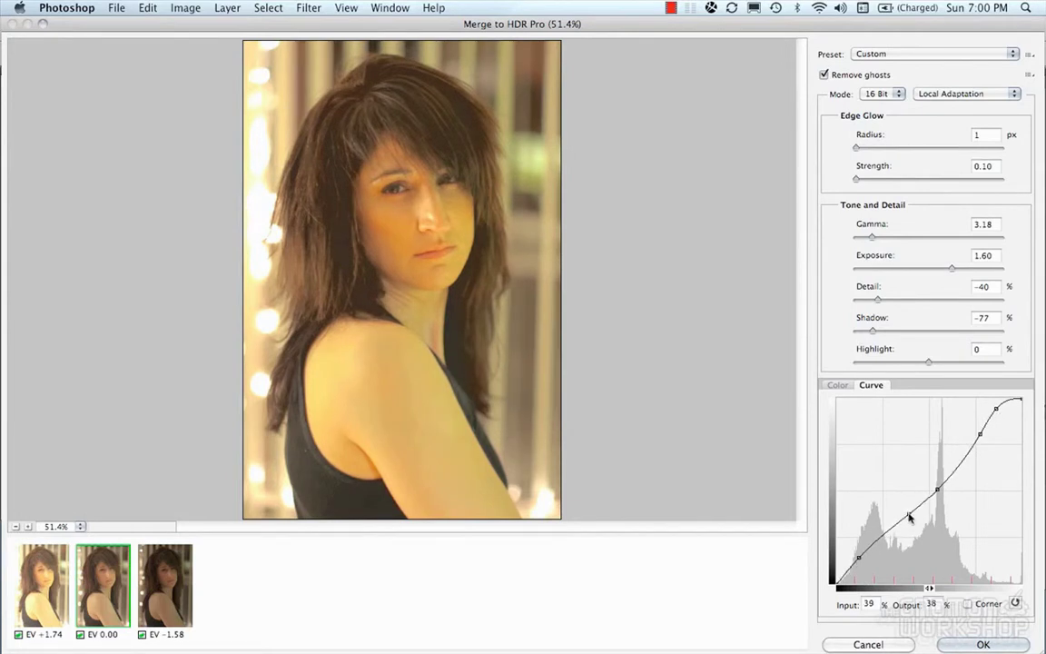
left_click_drag(909, 516, 905, 513)
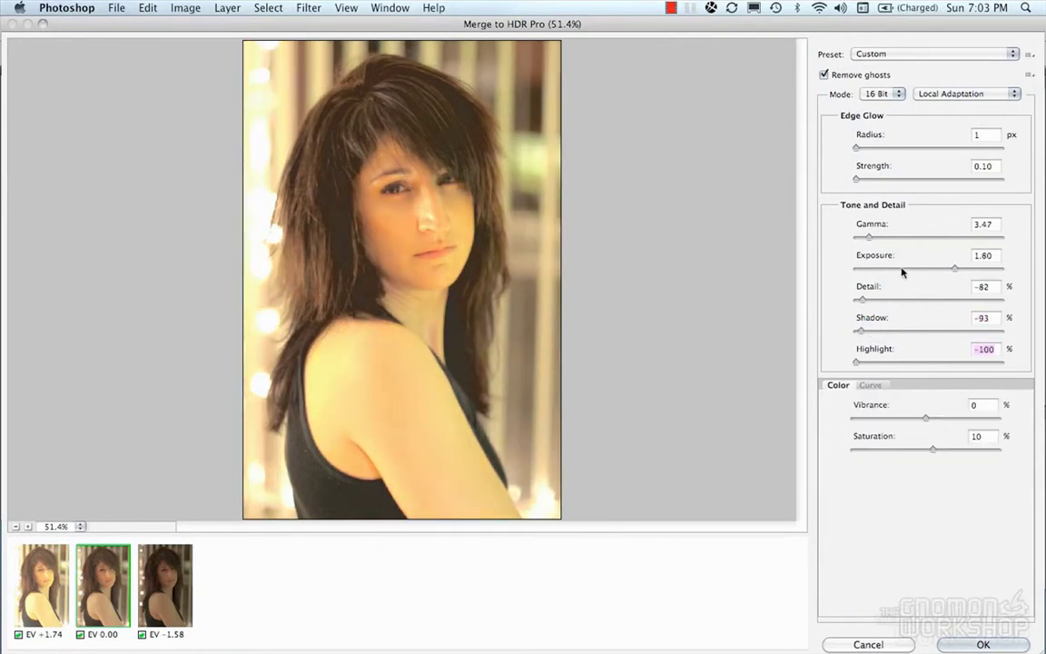
Fine-tune the HDR gamma and complete the merge.
left_click_drag(869, 242, 868, 241)
key("Return")
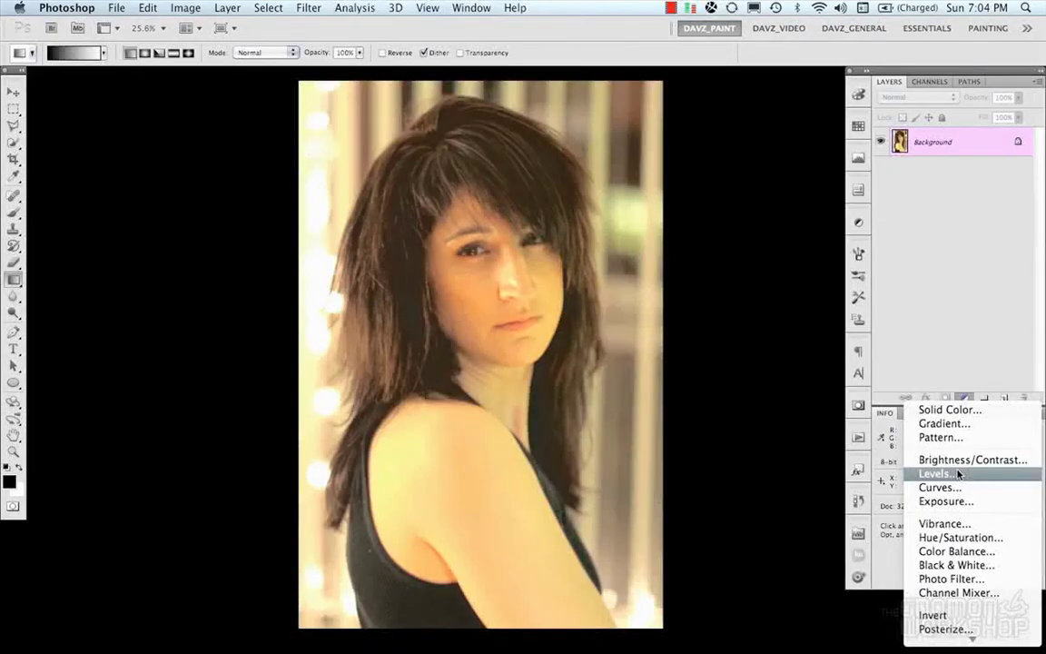
Add a Levels adjustment layer with the midtone input at 0.96, and hide the layer.
left_click(945, 467)
left_click_drag(743, 361, 746, 362)
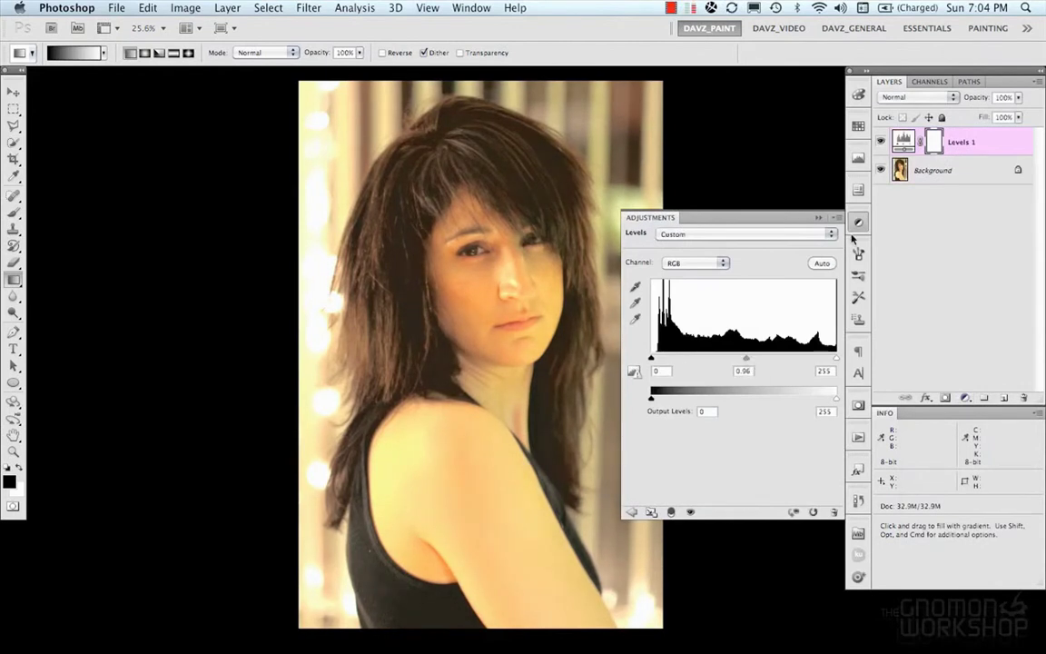
left_click(880, 141)
On the Background layer, heal the skin between the fully visible eye and its eyebrow with the content-aware Spot Healing Brush.
left_click(945, 170)
scroll(519, 341, "up", 2)
scroll(518, 341, "up", 2)
scroll(614, 283, "up", 1)
left_click(14, 195)
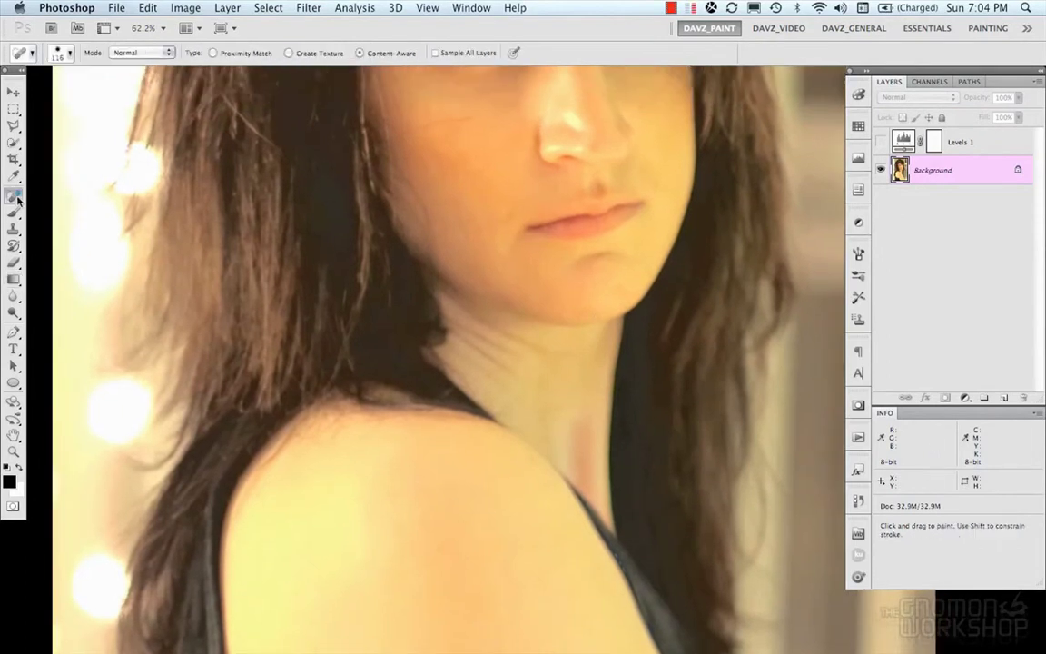
left_click_drag(411, 130, 479, 136)
scroll(554, 181, "up", 3)
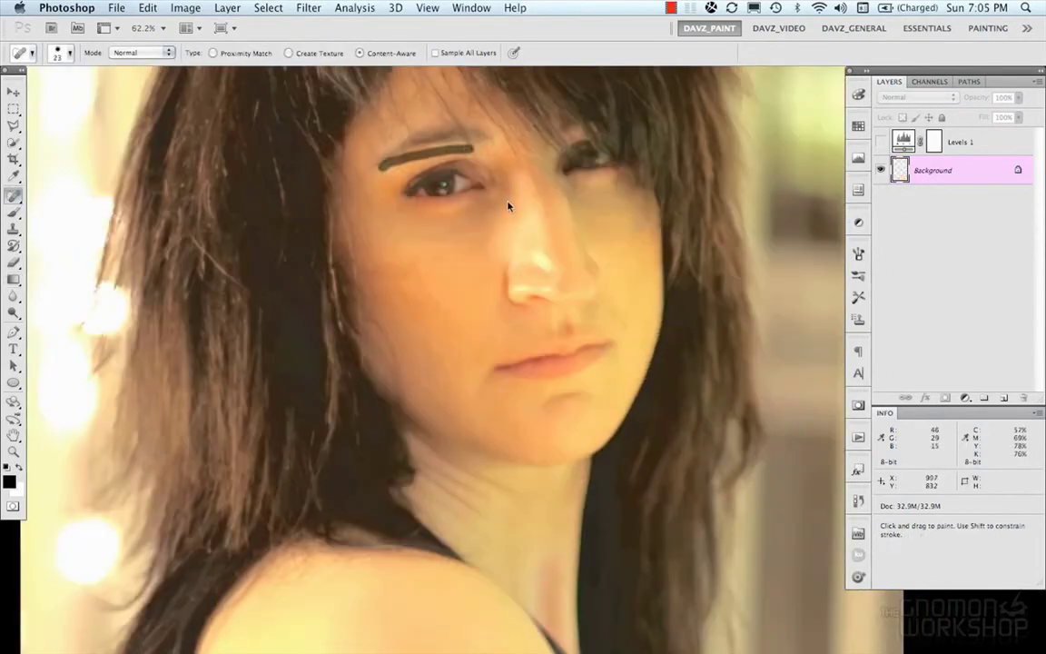
scroll(445, 245, "up", 1)
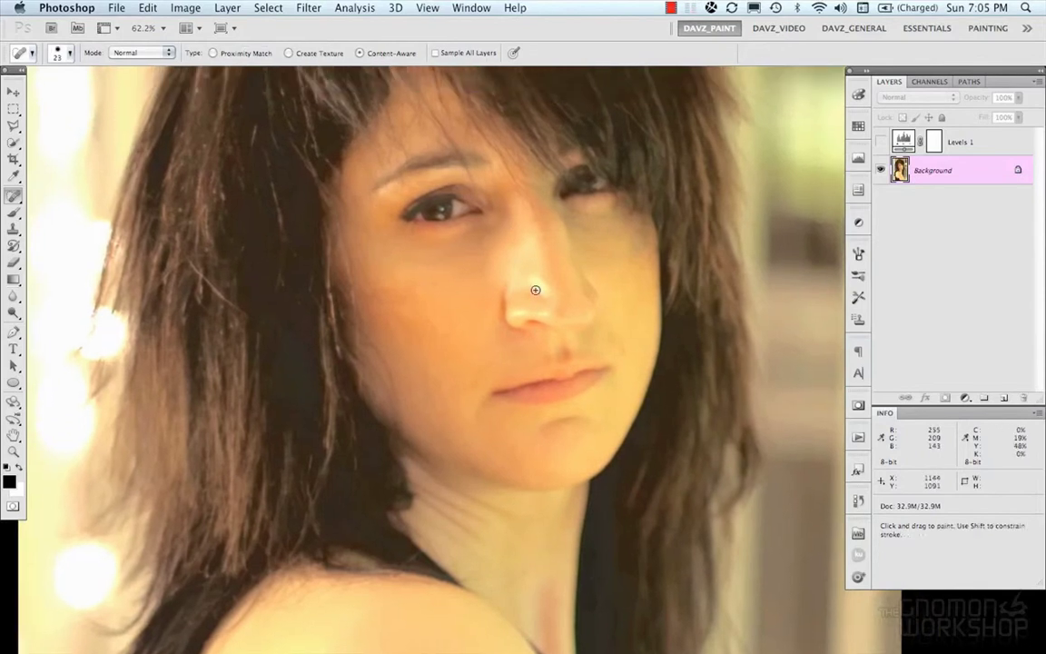
Spot-heal the skin blemishes beside the corner of the mouth, on the lower chin and above the lip.
left_click(14, 312)
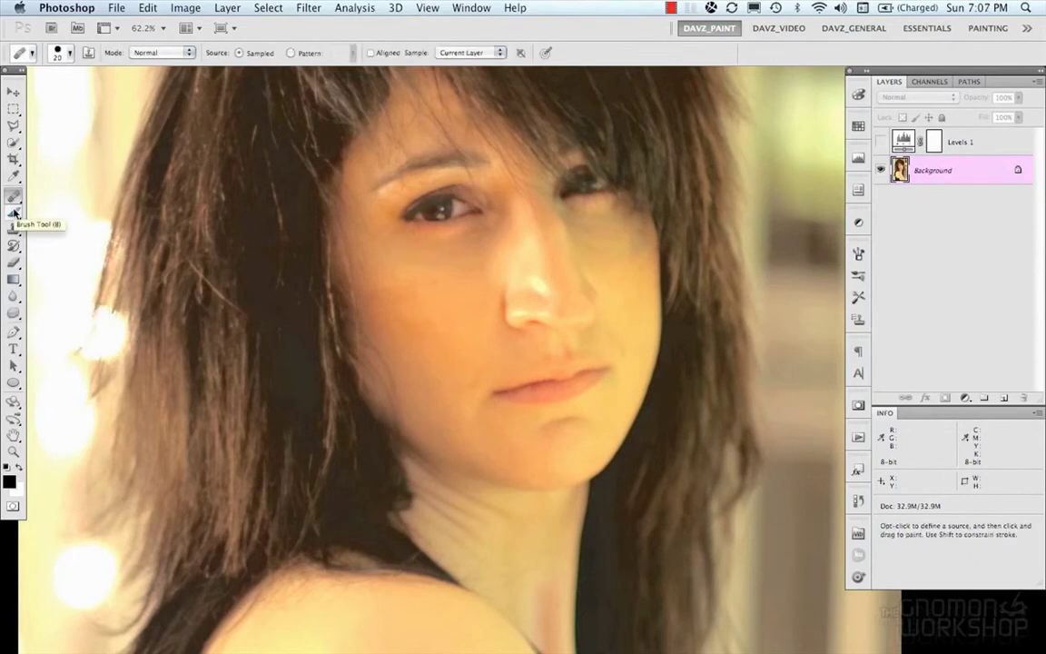
key("j")
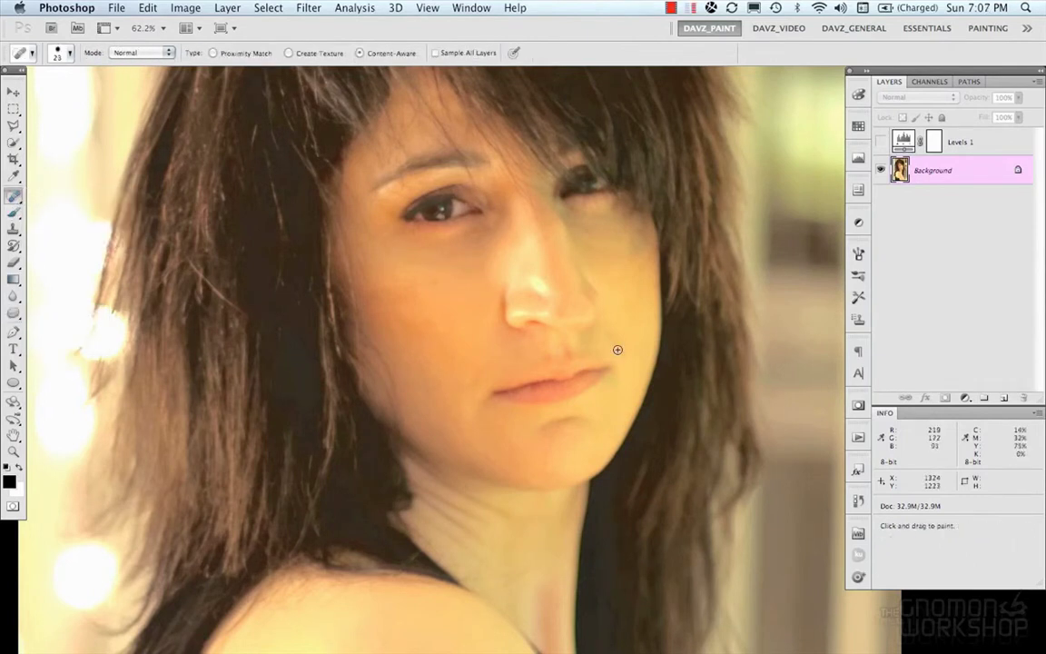
left_click(622, 354)
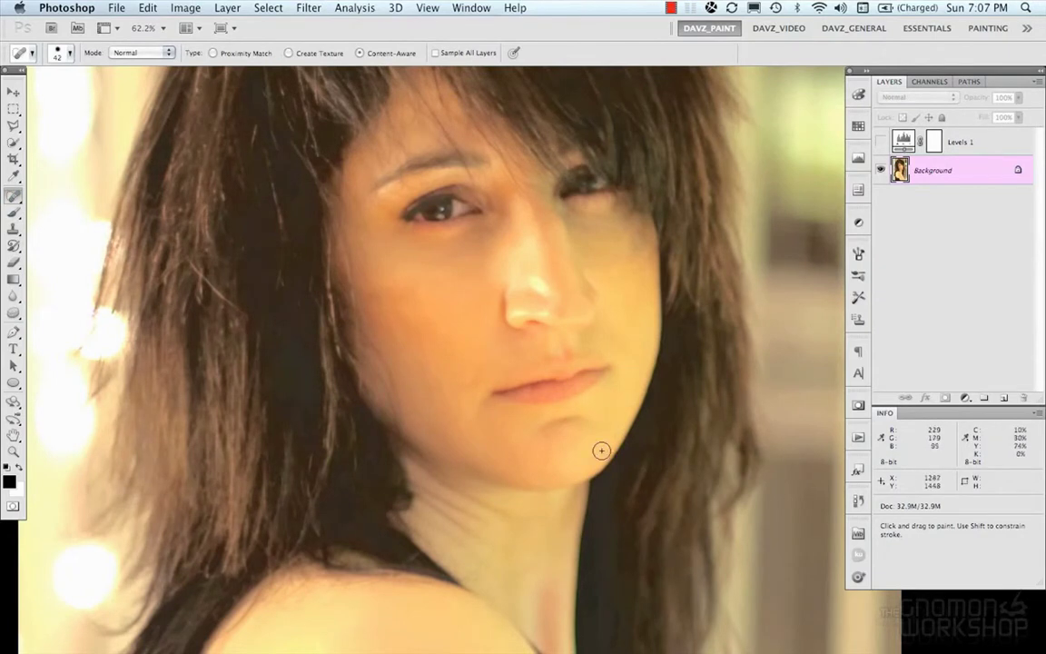
left_click(538, 471)
key("super+0")
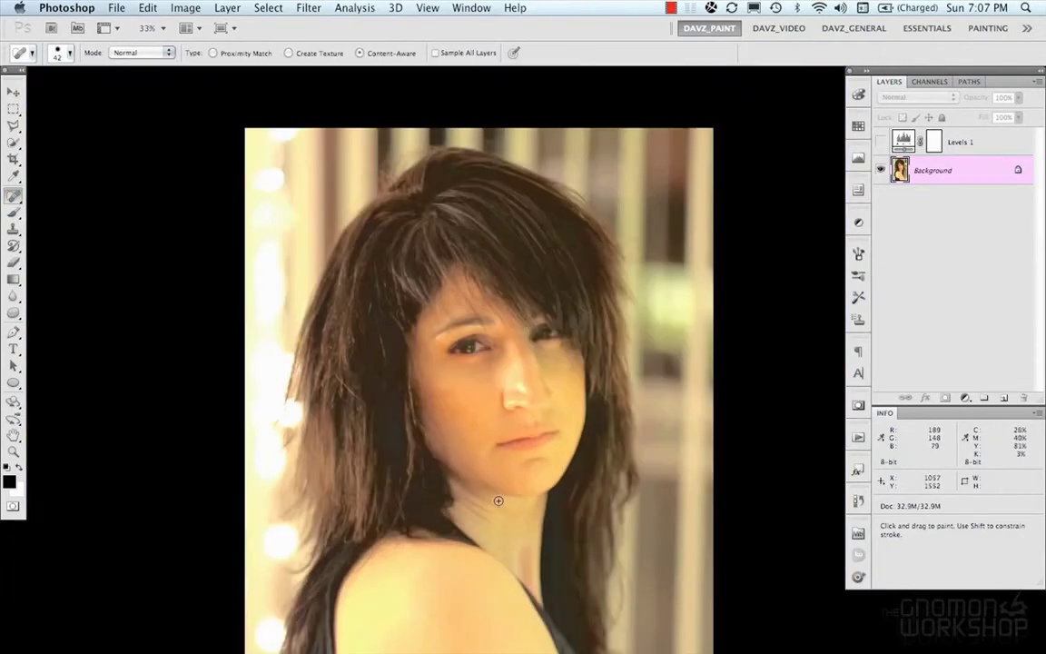
scroll(498, 501, "up", 5)
left_click(614, 357)
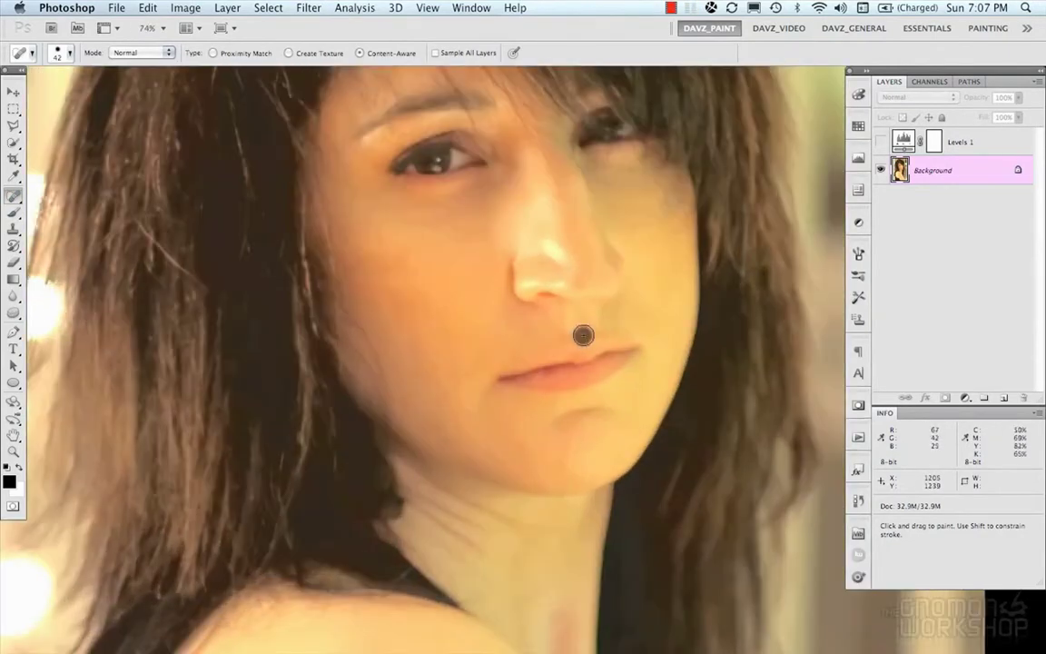
Spot-heal the remaining marks beside the nose, along the jaw, on the cheek and at the temple beside the eyebrow.
scroll(610, 423, "down", 4)
scroll(609, 422, "up", 3)
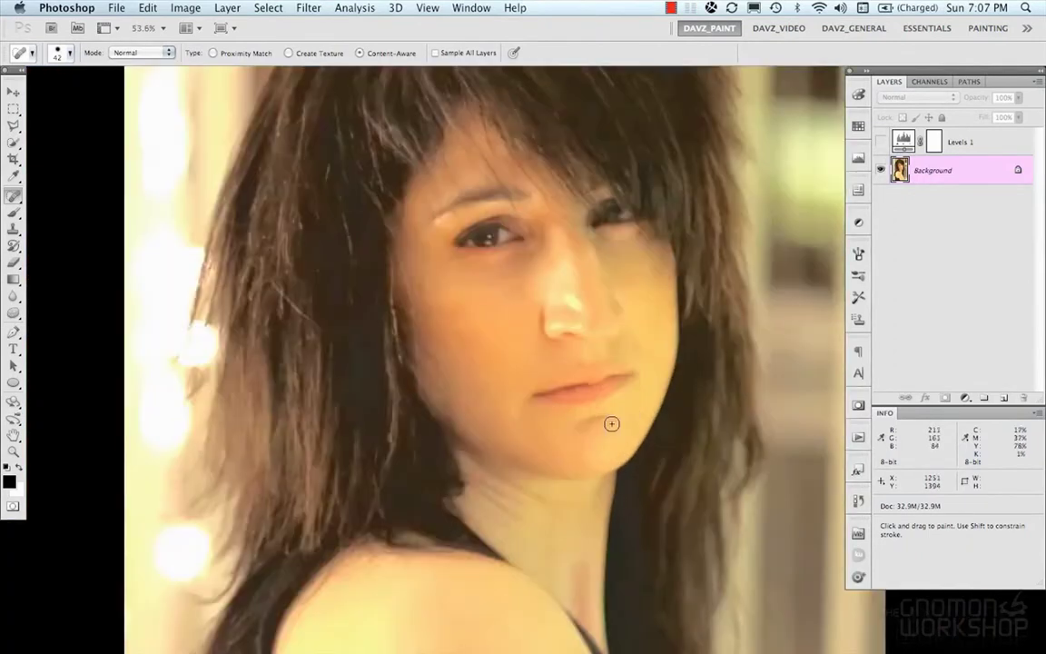
left_click(588, 320)
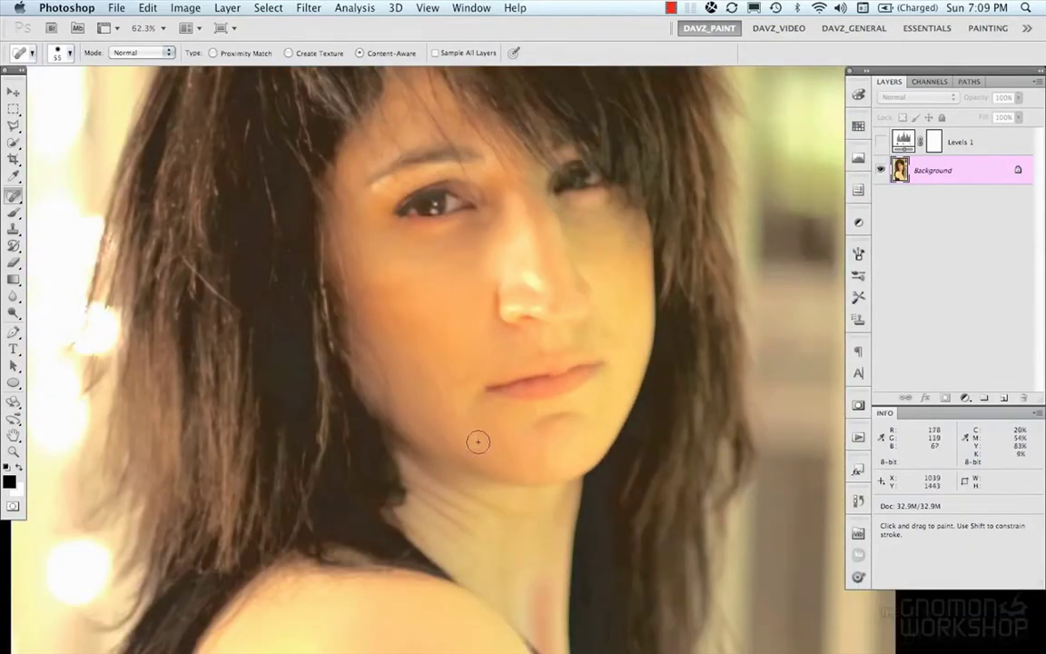
left_click(423, 438)
left_click(463, 380)
left_click_drag(340, 172, 374, 157)
Paint over the skin between the eye's outer corner and the eyebrow in an orange skin tone with a 50% opacity brush.
left_click(671, 8)
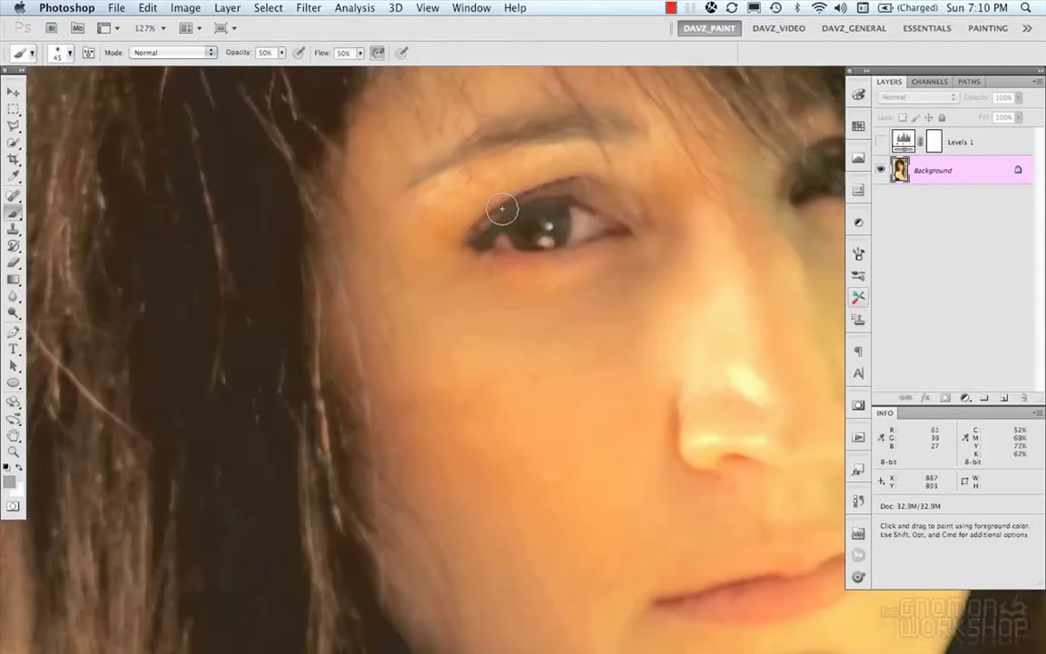
left_click_drag(470, 215, 472, 213)
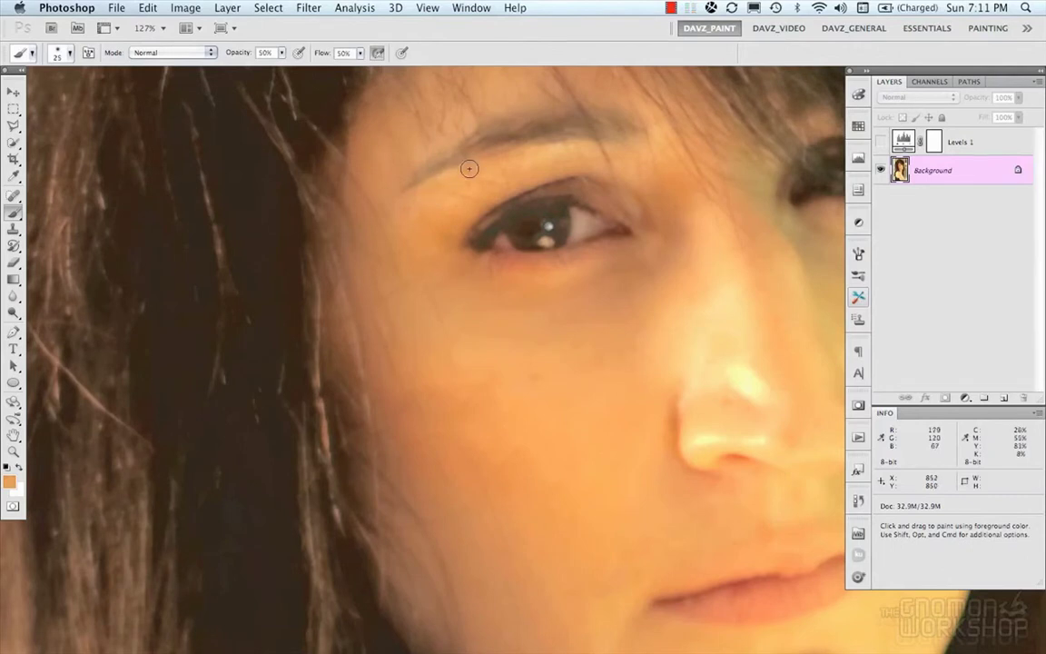
Duplicate the Background layer.
key("m")
key("super+minus")
key("super+minus")
key("super+minus")
key("super+minus")
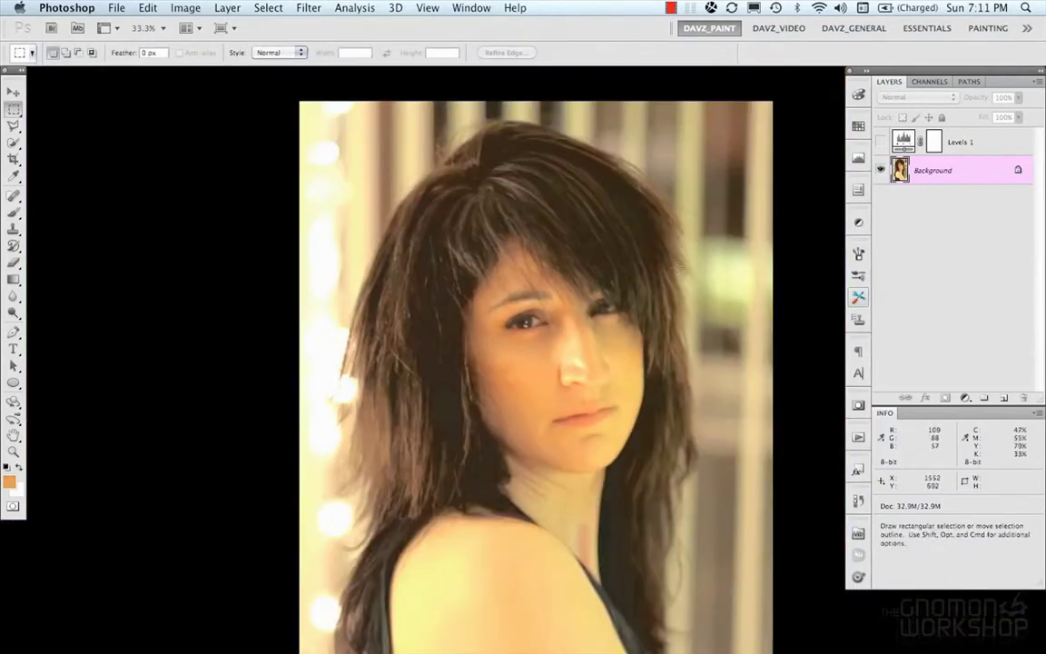
key("super+j")
left_click(268, 7)
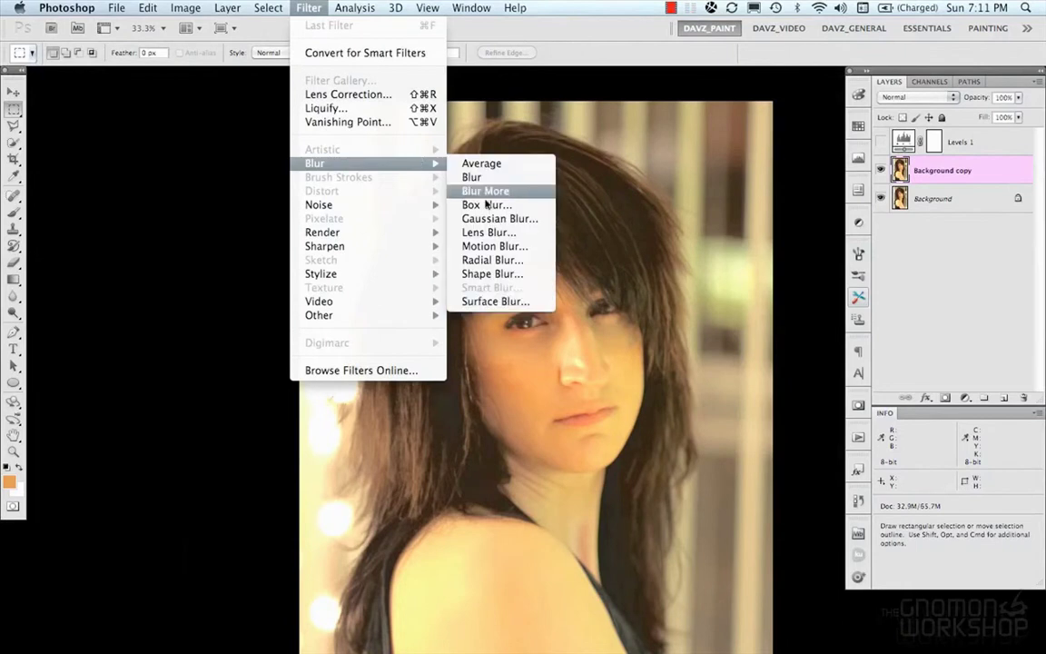
left_click(614, 329)
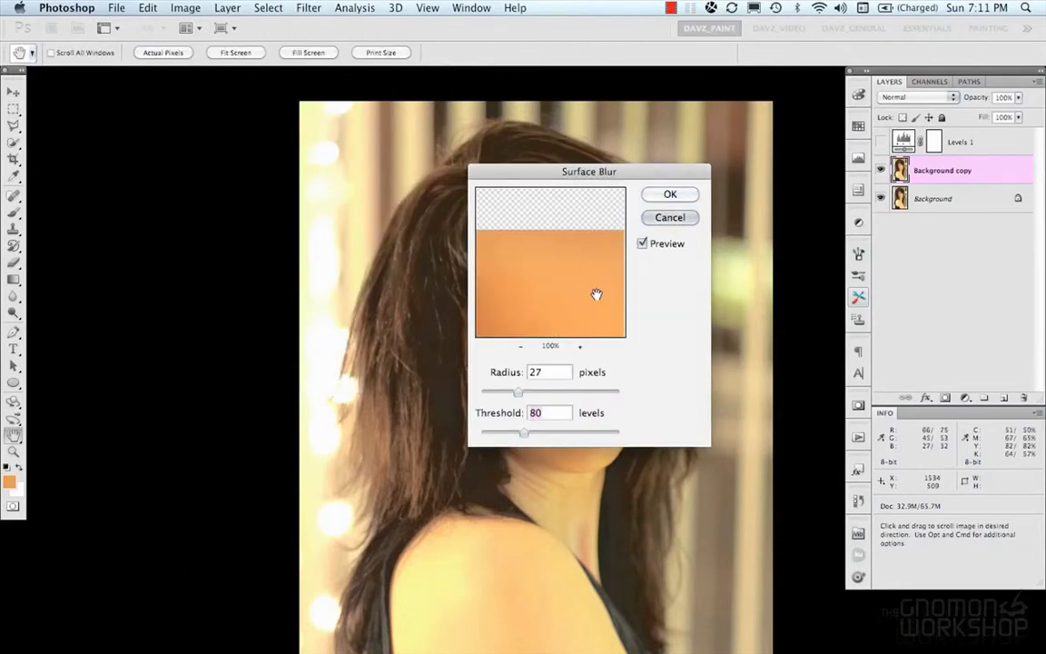
left_click(670, 218)
Apply Surface Blur with reduced radius and threshold to a rectangular area about 417 by 397 px around the eye and cheek, and deselect.
left_click_drag(523, 345, 514, 240)
left_click_drag(452, 189, 551, 285)
left_click(308, 8)
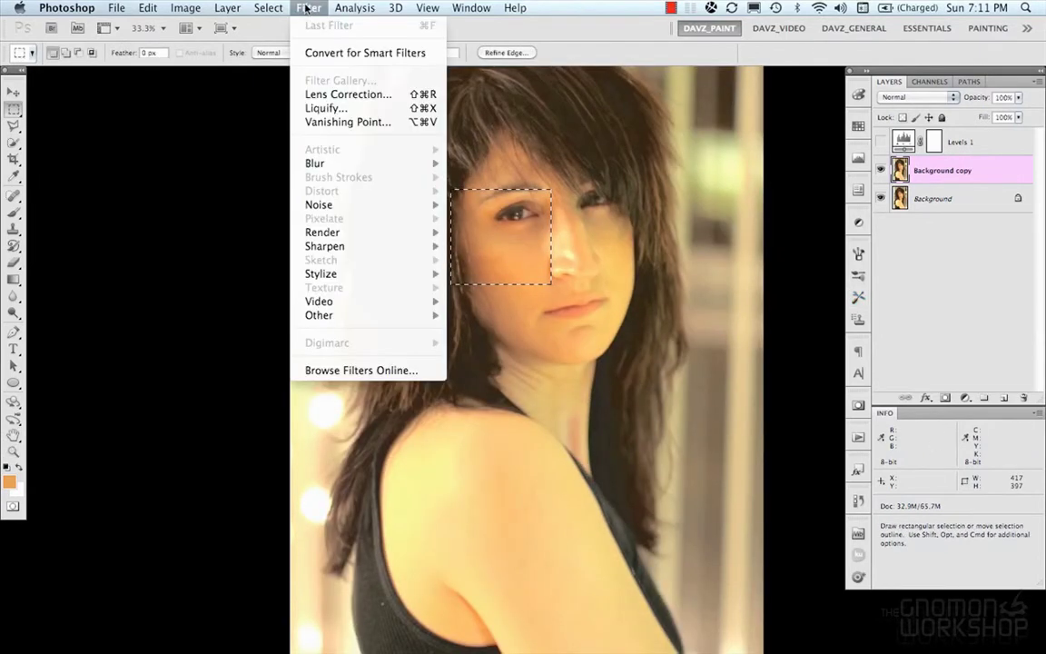
mouse_move(364, 163)
left_click(490, 292)
mouse_move(592, 255)
left_mouse_down()
mouse_move(561, 285)
mouse_move(579, 273)
left_mouse_up()
left_click_drag(518, 393, 495, 394)
left_click_drag(524, 434, 487, 433)
left_click_drag(495, 392, 507, 393)
left_click(671, 194)
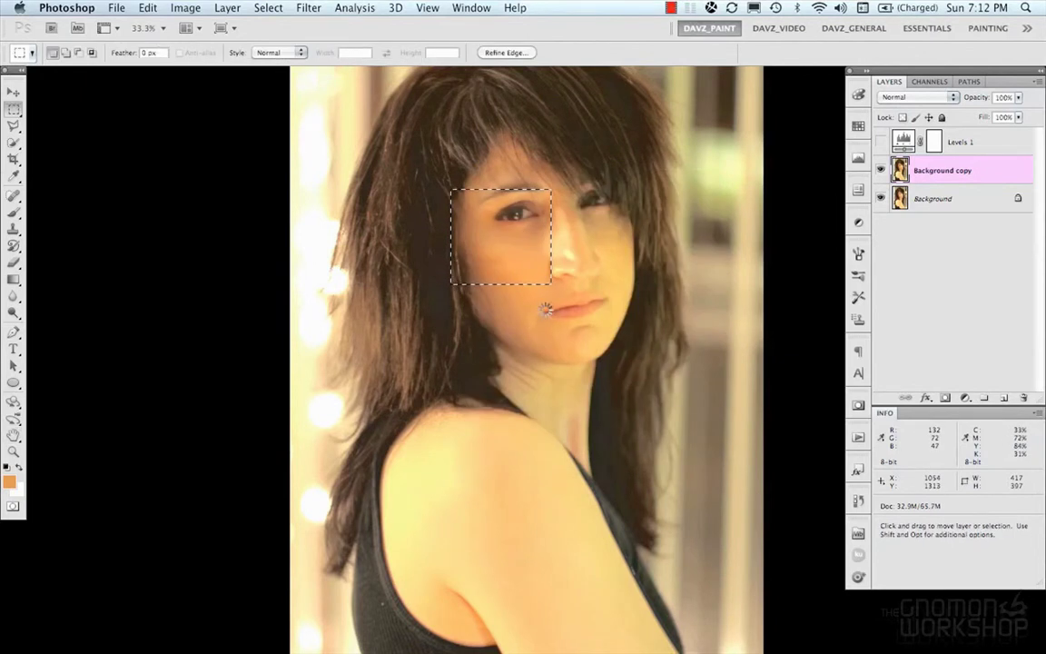
key("super+d")
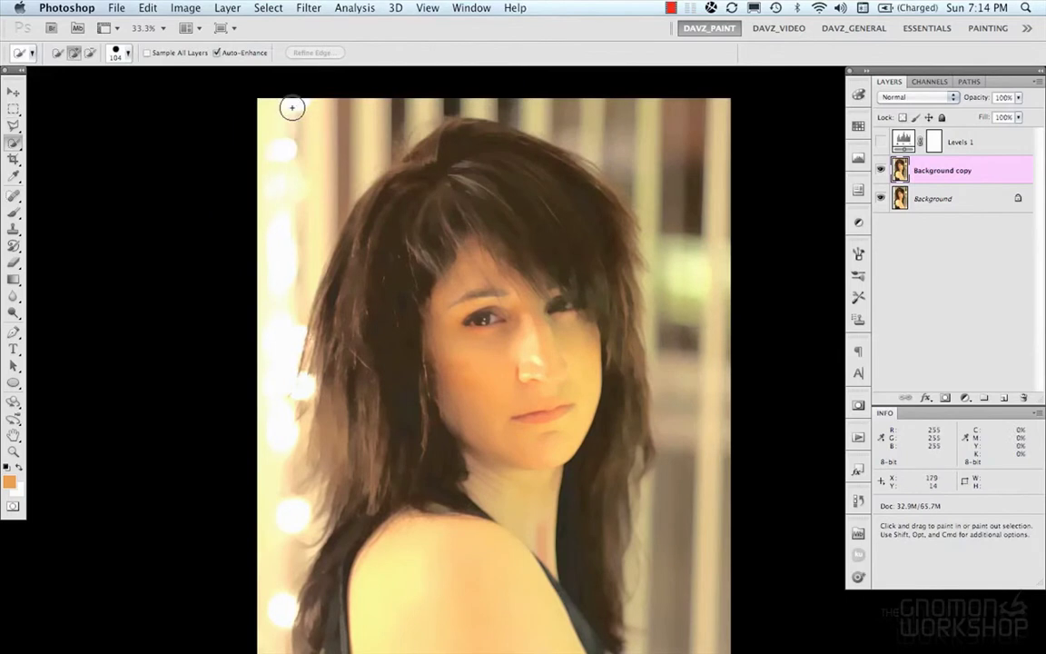
Select the backdrop on both sides of the woman with the Quick Selection tool.
mouse_move(290, 105)
left_mouse_down()
mouse_move(377, 106)
mouse_move(399, 121)
mouse_move(405, 107)
mouse_move(522, 103)
mouse_move(701, 143)
mouse_move(718, 261)
mouse_move(717, 373)
left_mouse_up()
left_click_drag(639, 459, 590, 346)
left_click_drag(633, 254, 618, 487)
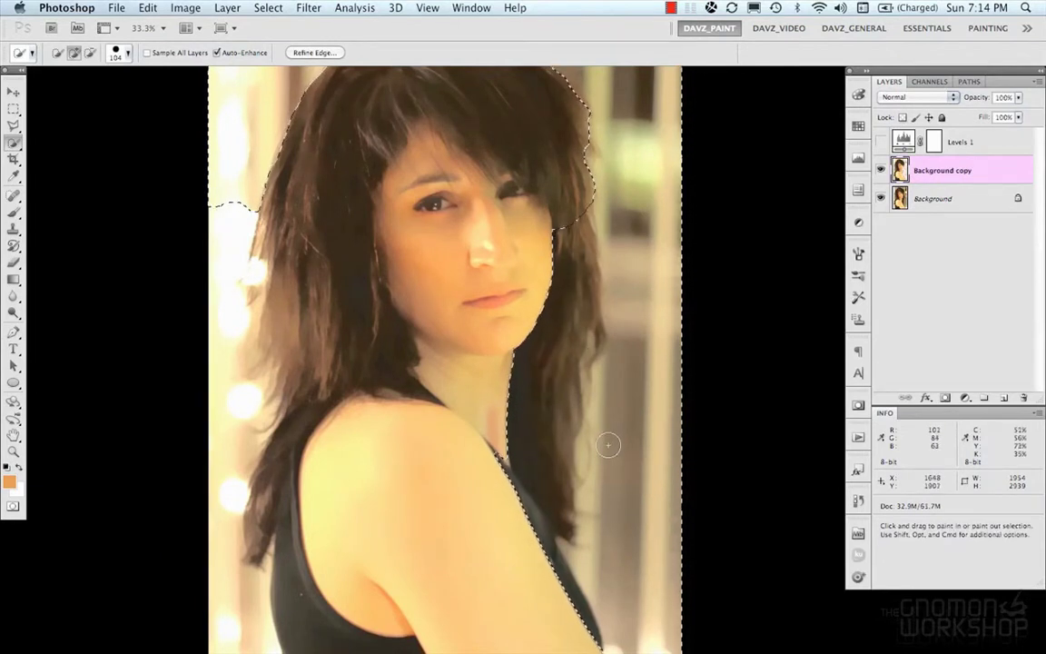
key("super+z")
mouse_move(229, 237)
left_mouse_down()
mouse_move(227, 519)
mouse_move(211, 563)
left_mouse_up()
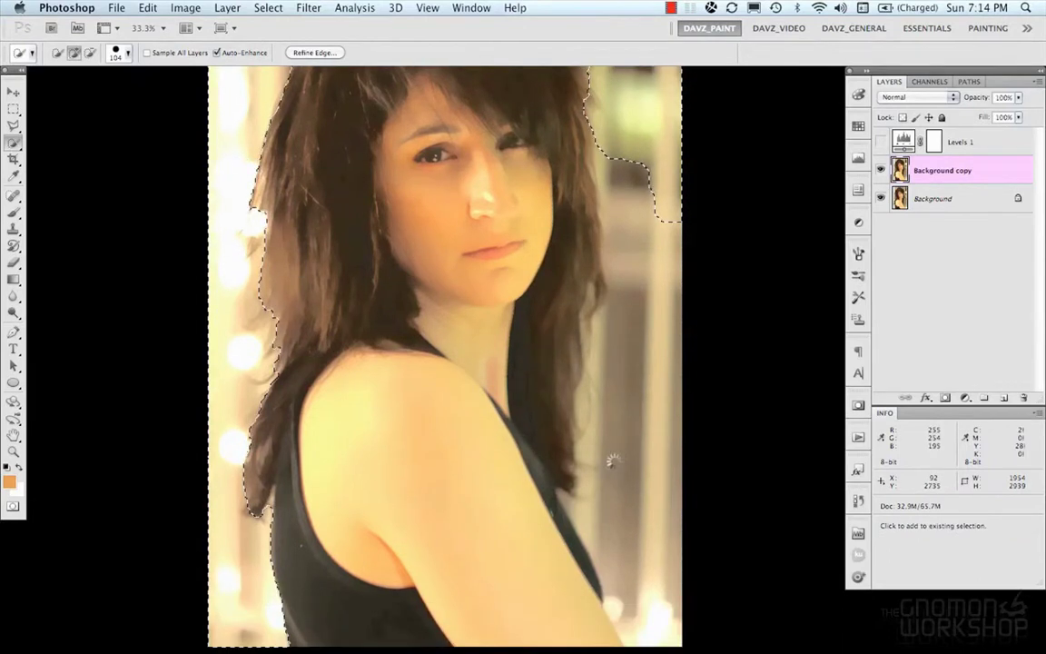
left_click_drag(609, 445, 585, 458)
left_click_drag(603, 554, 609, 565)
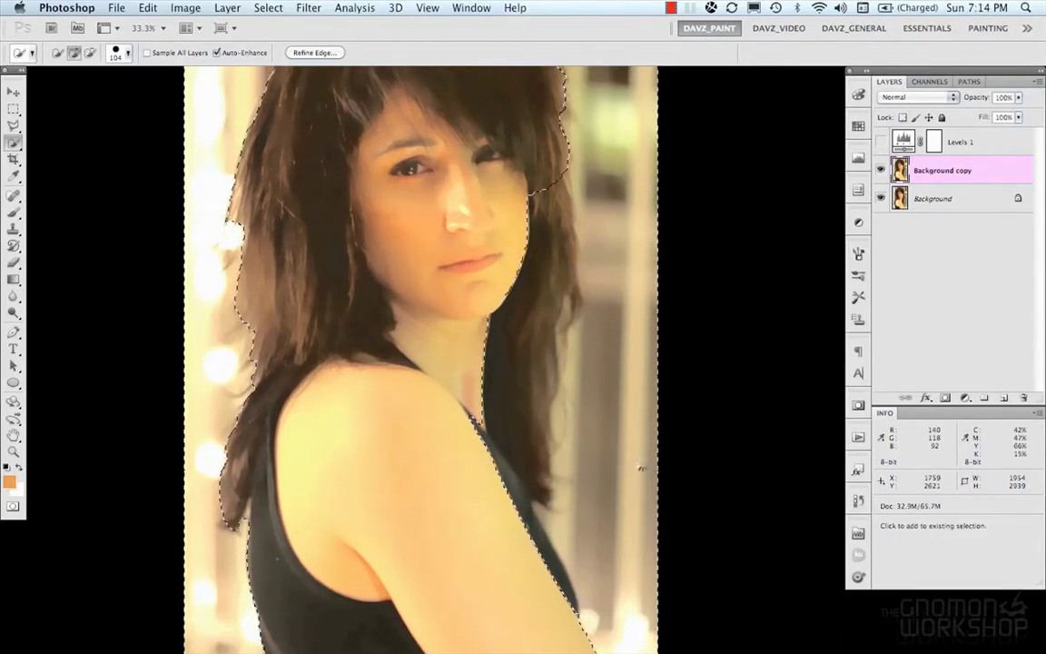
Reduce the Quick Selection brush to 56 px and subtract the woman's hair along both edges from the backdrop selection.
key("bracketleft")
key("bracketleft")
key("bracketleft")
key("bracketleft")
mouse_move(550, 222)
left_mouse_down()
mouse_move(537, 189)
mouse_move(554, 211)
mouse_move(558, 279)
mouse_move(569, 288)
mouse_move(552, 287)
mouse_move(530, 312)
mouse_move(527, 436)
mouse_move(490, 419)
mouse_move(504, 410)
mouse_move(525, 513)
left_mouse_up()
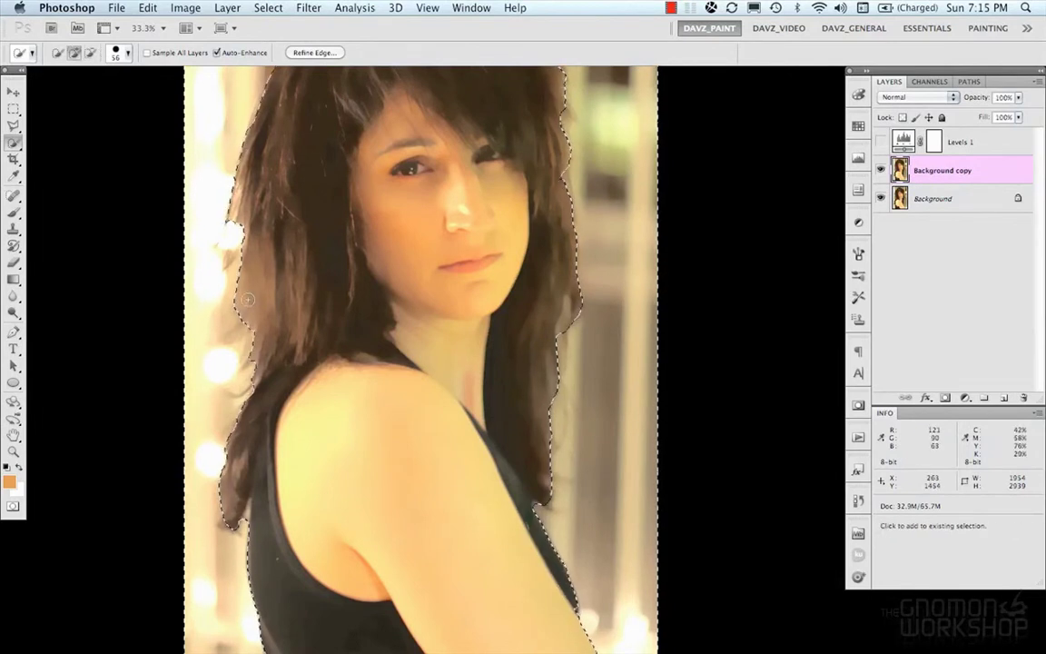
left_click_drag(245, 303, 272, 255)
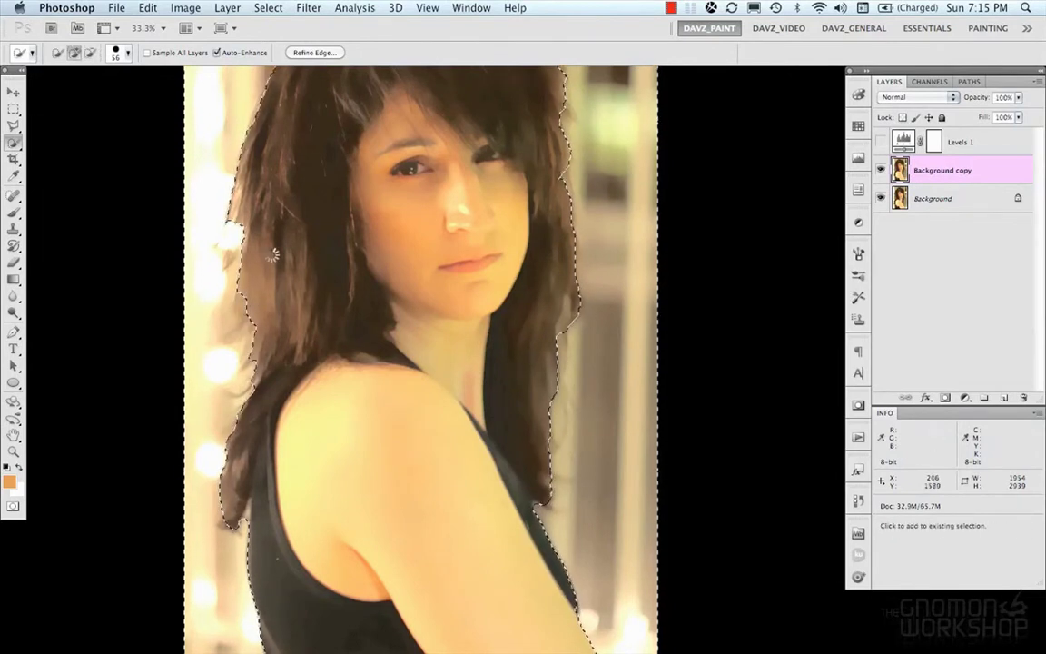
left_click_drag(391, 255, 381, 330)
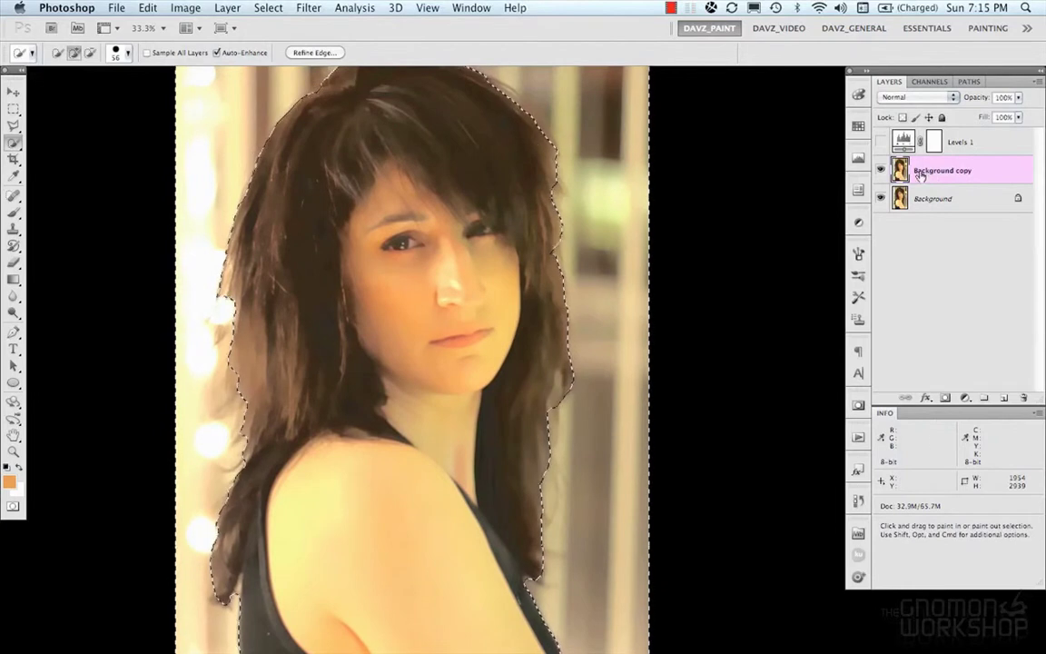
Refine the selection edge with Smart Radius 3.4 px, Smooth 28, Feather 2.5 px, Contrast 26%, Shift Edge -42%, Decontaminate Colors, and output a new masked layer.
left_click(322, 51)
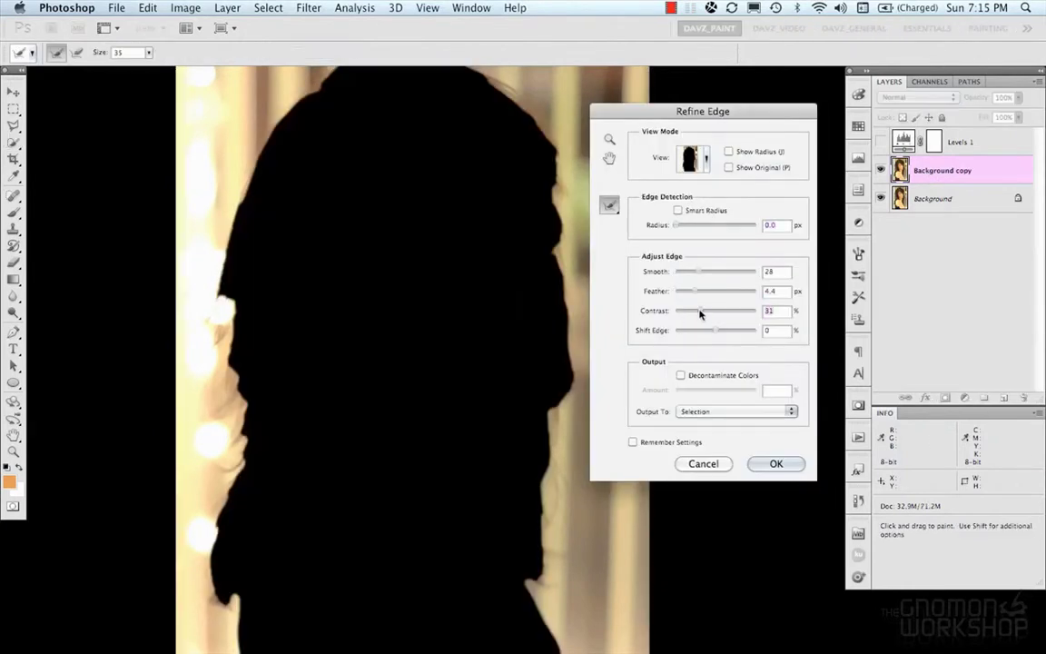
mouse_move(718, 332)
left_mouse_down()
mouse_move(745, 332)
mouse_move(697, 333)
left_mouse_up()
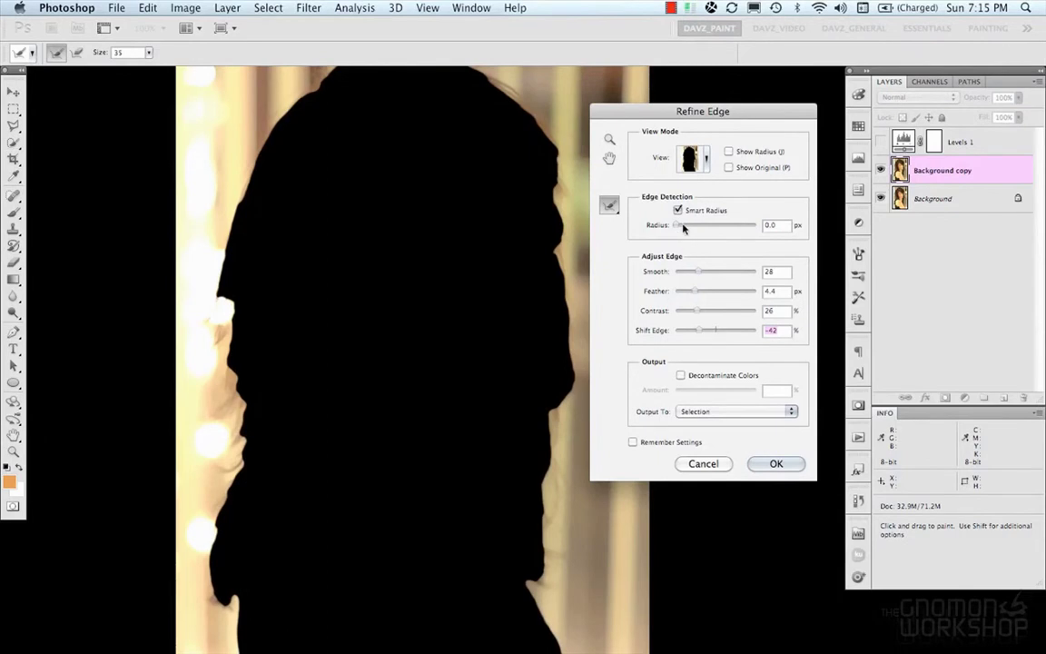
left_click_drag(684, 226, 690, 226)
left_click(681, 375)
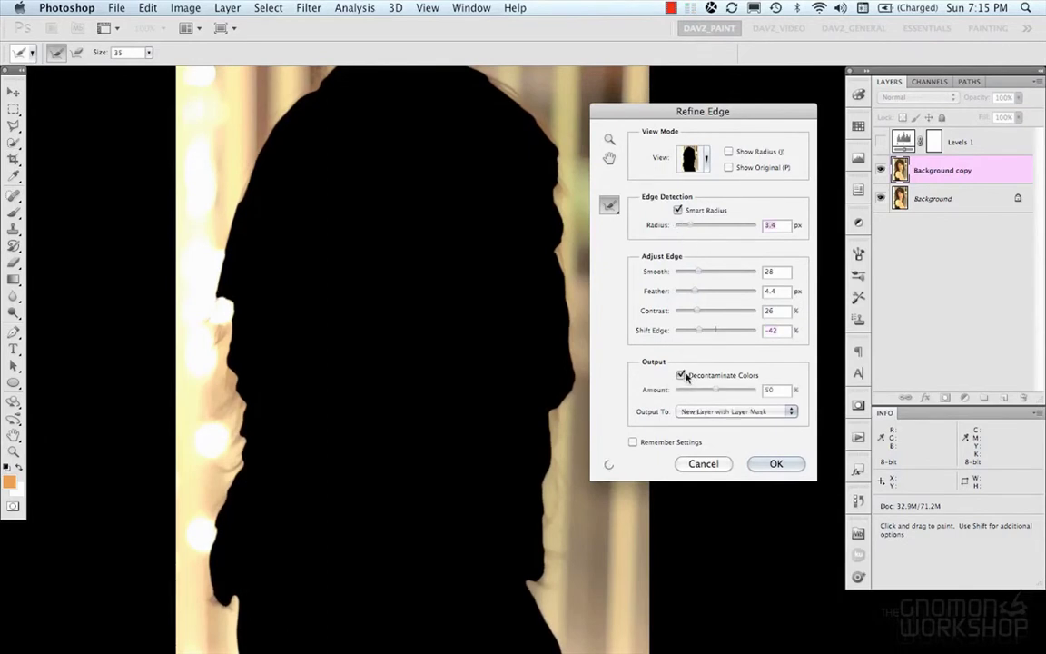
left_click_drag(694, 294, 688, 321)
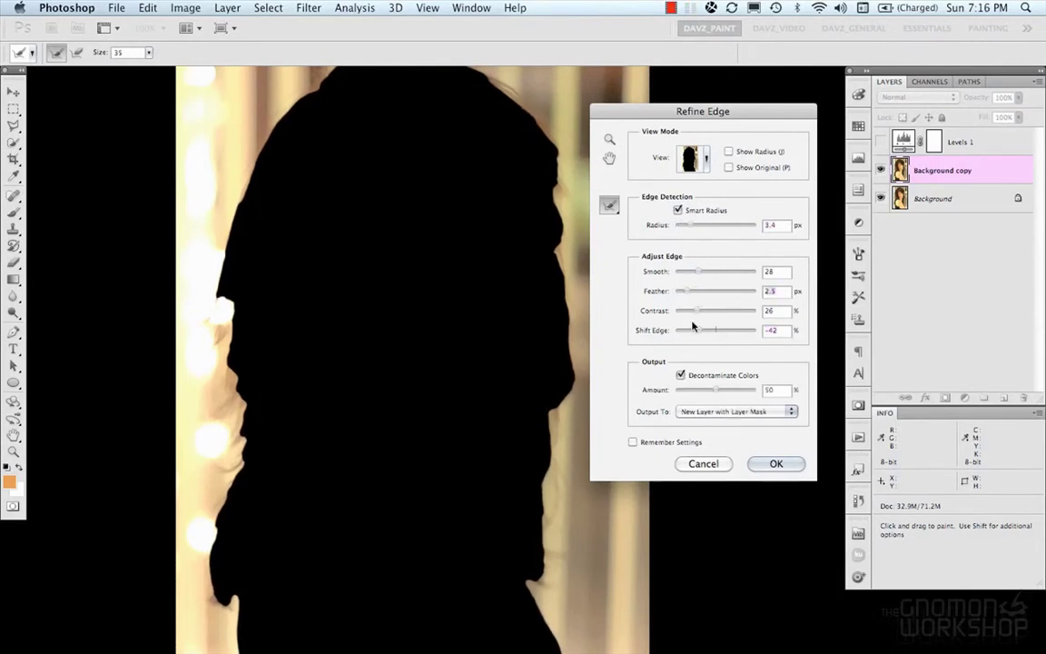
left_click(729, 152)
left_click(729, 152)
left_click(777, 463)
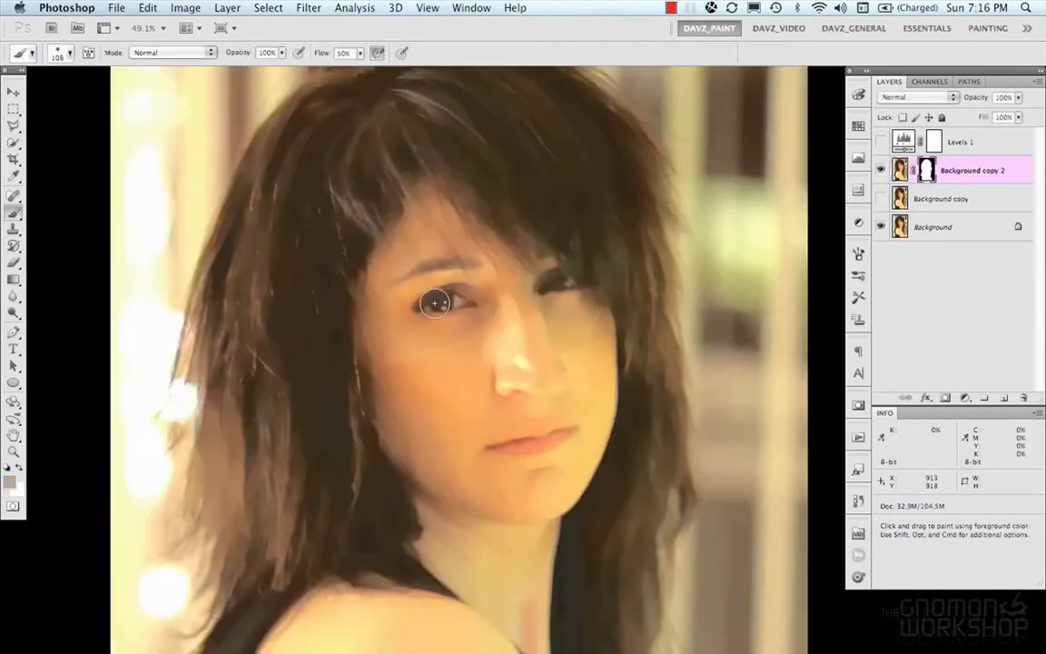
Paint black over the eyes and eyebrow on the Background copy 2 layer mask with a small brush to bring back their detail.
key("d")
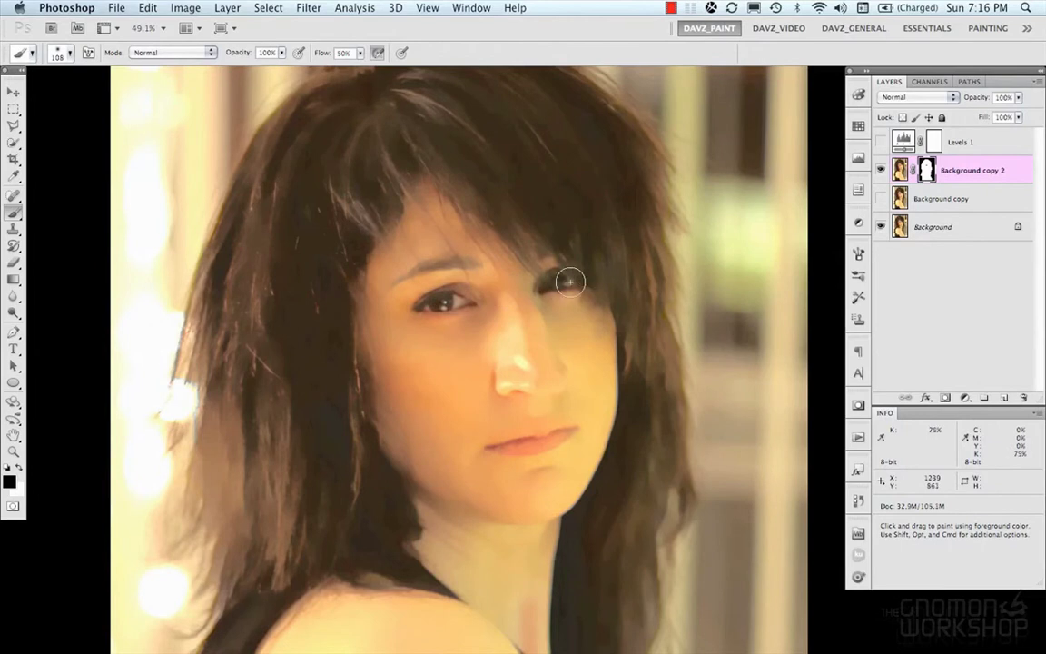
key("bracketleft")
key("bracketleft")
key("bracketleft")
key("bracketleft")
left_click_drag(466, 297, 451, 259)
mouse_move(464, 266)
left_mouse_down()
mouse_move(434, 297)
mouse_move(413, 274)
mouse_move(443, 287)
left_mouse_up()
key("bracketright")
key("bracketright")
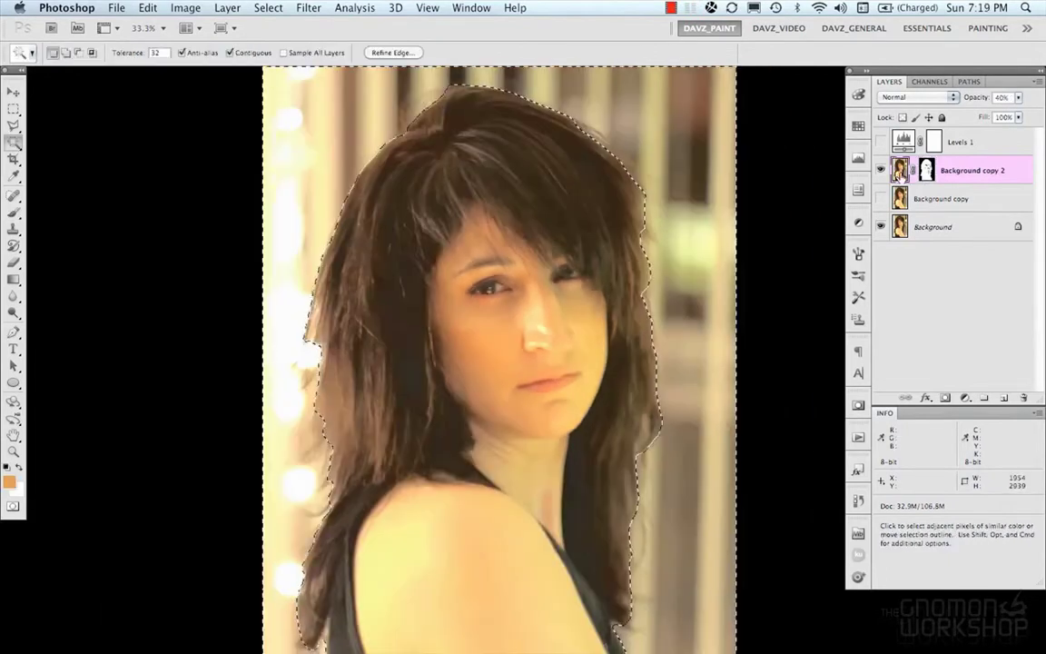
Add a Levels adjustment layer from the backdrop selection with the midtones set to 0.84.
left_click(966, 398)
left_click(934, 474)
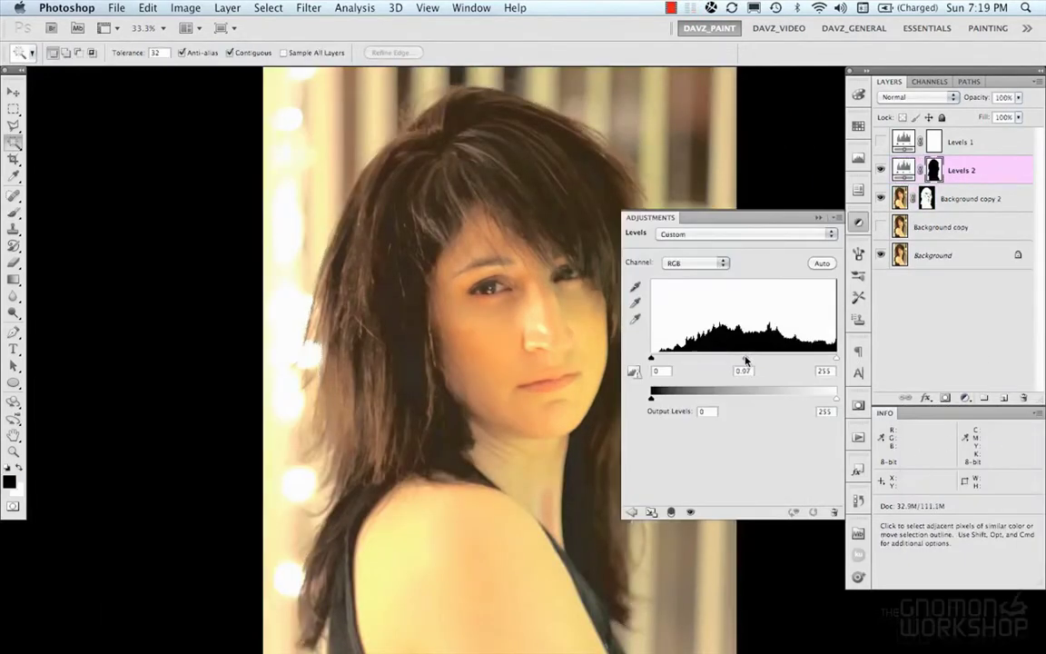
left_click_drag(743, 359, 753, 360)
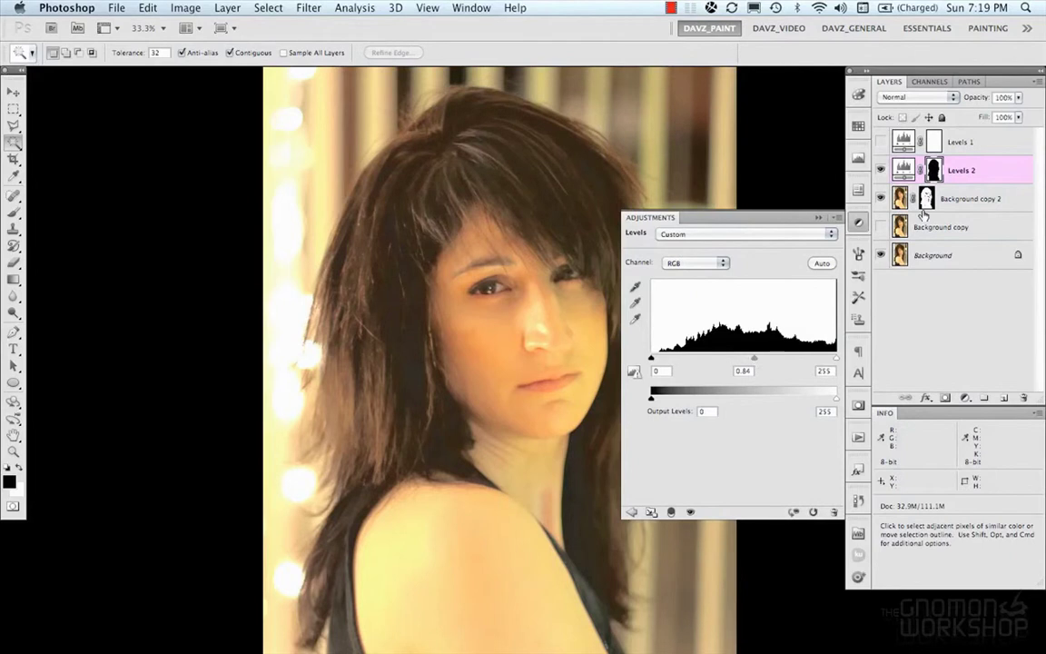
left_click(809, 181)
left_click(565, 302, "alt")
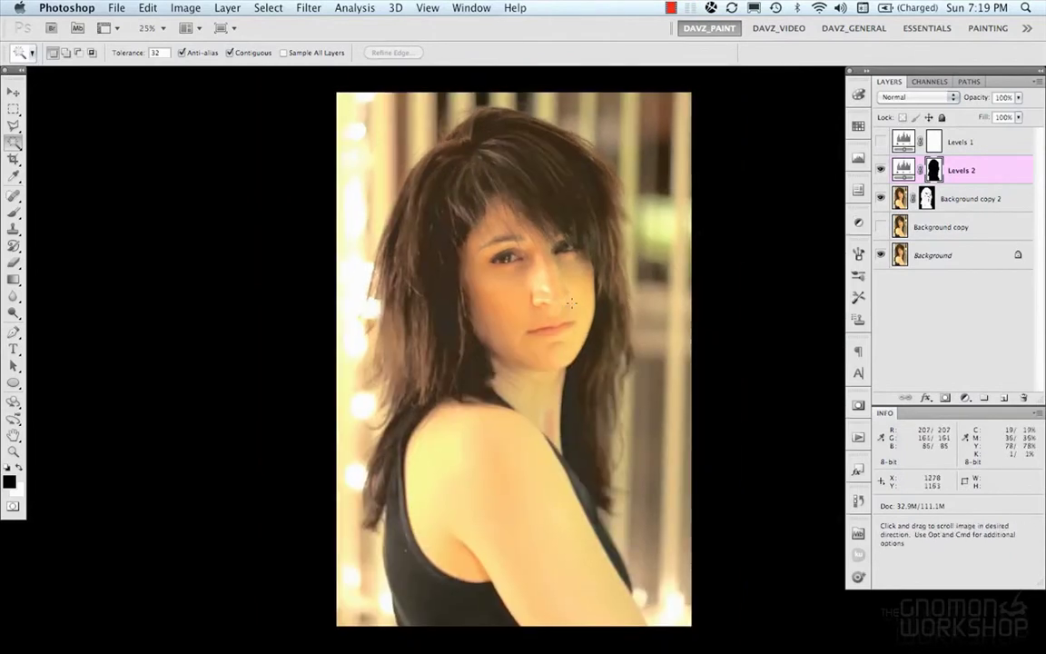
Create a new empty layer directly above the Background layer.
key("super+plus")
left_click(935, 256)
key("b")
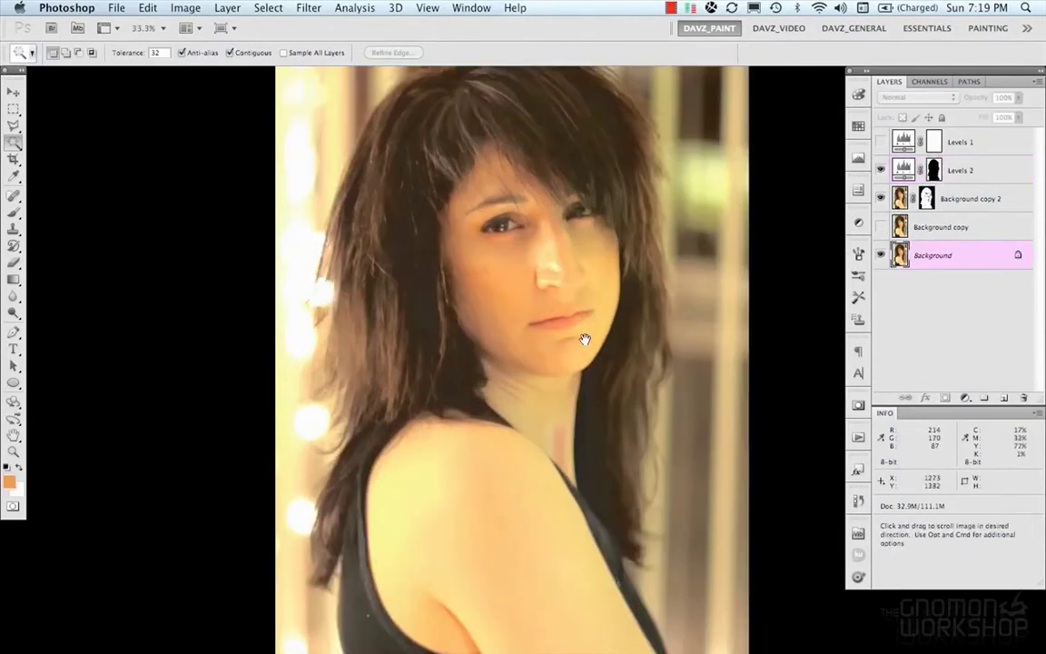
scroll(727, 318, "down", 3)
left_click(1005, 396)
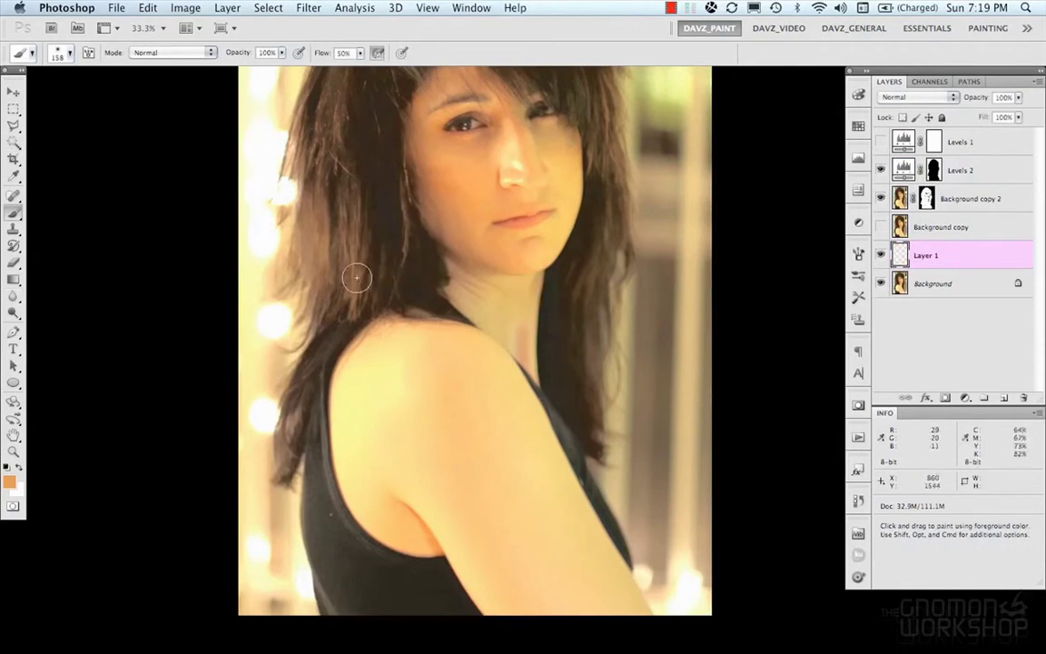
Try to darken the woman's lower arm on the empty layer with the Burn tool, using the Midtones range at 50% exposure.
left_click(14, 296)
left_click(15, 314)
left_click(16, 313)
left_click(55, 323)
right_click(418, 382)
double_click(480, 452)
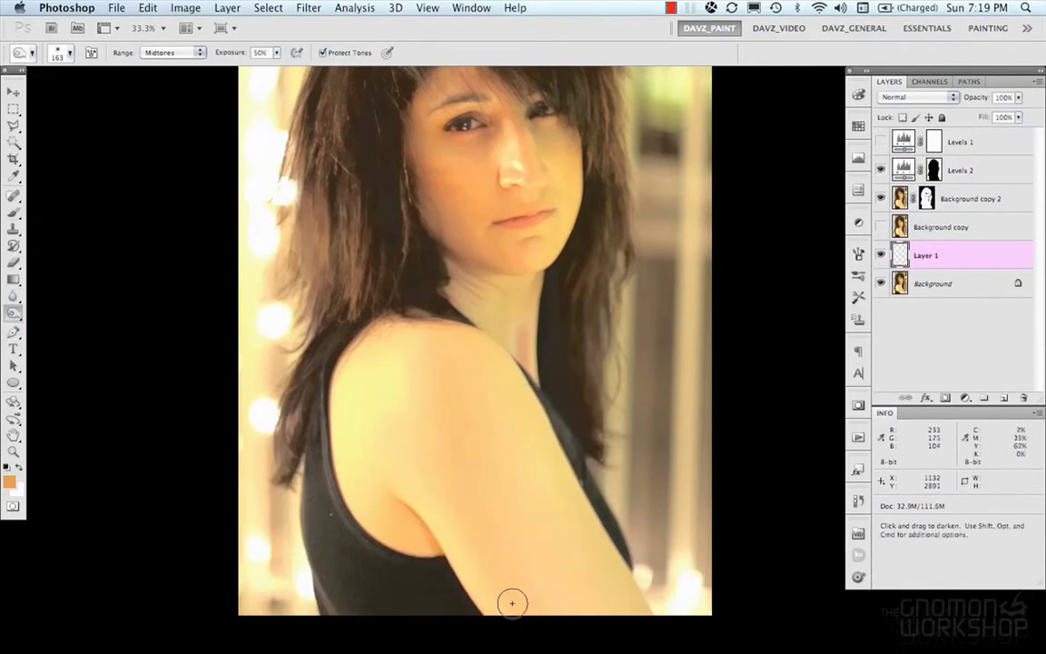
key("d")
left_click_drag(499, 577, 505, 578)
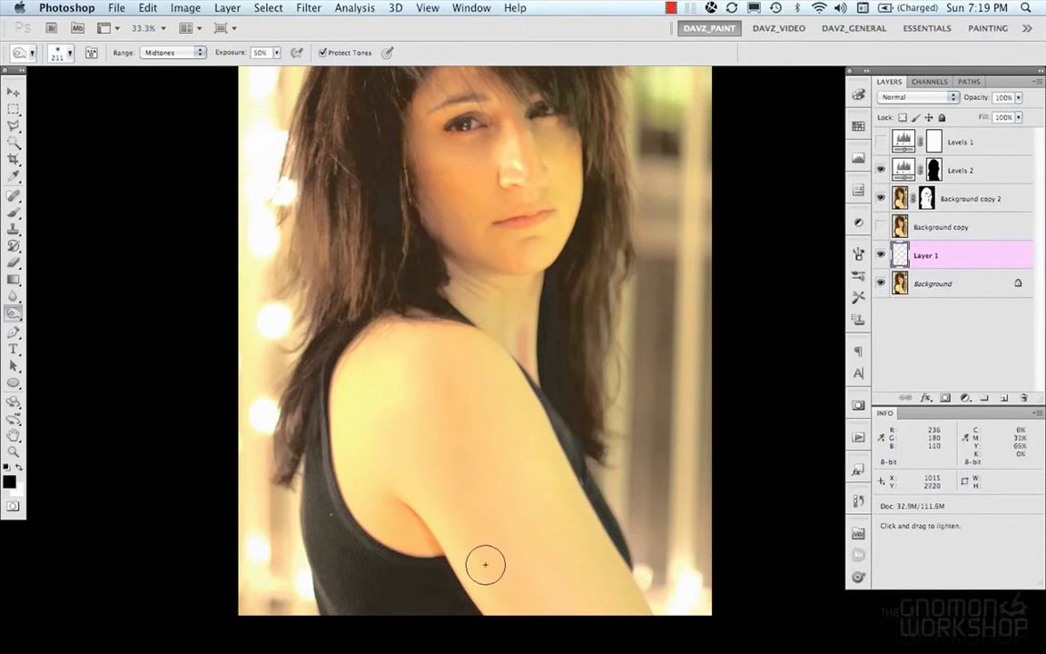
Burn the midtones along the woman's arm on the Background layer at 10% exposure with a 211 px brush.
key("alt+bracketleft")
key("1")
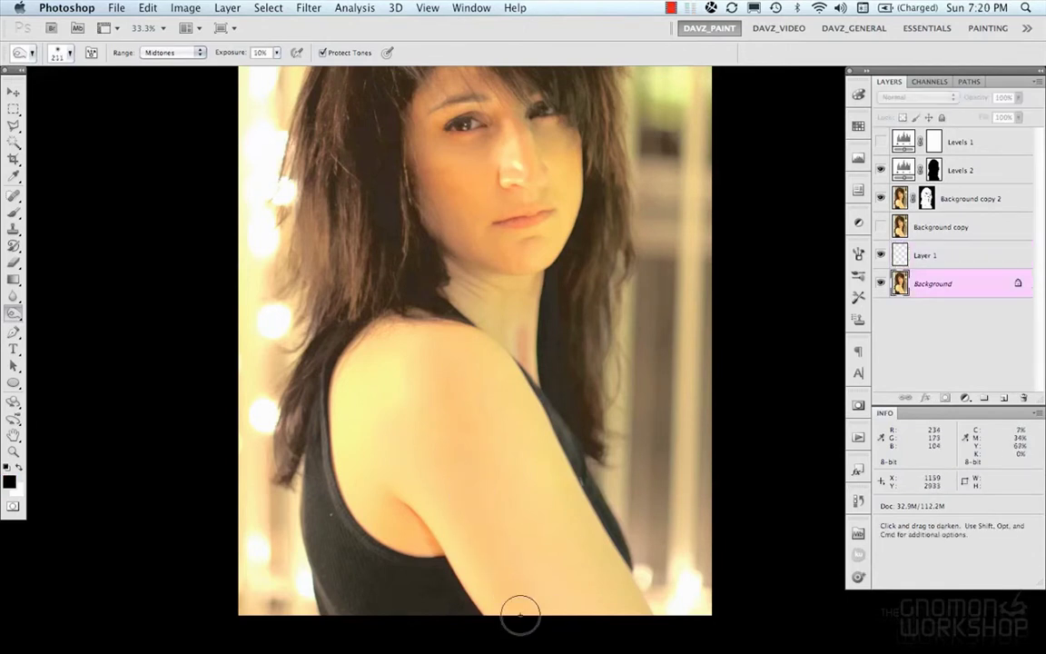
mouse_move(513, 592)
left_mouse_down()
mouse_move(451, 504)
mouse_move(434, 346)
mouse_move(430, 394)
mouse_move(501, 350)
left_mouse_up()
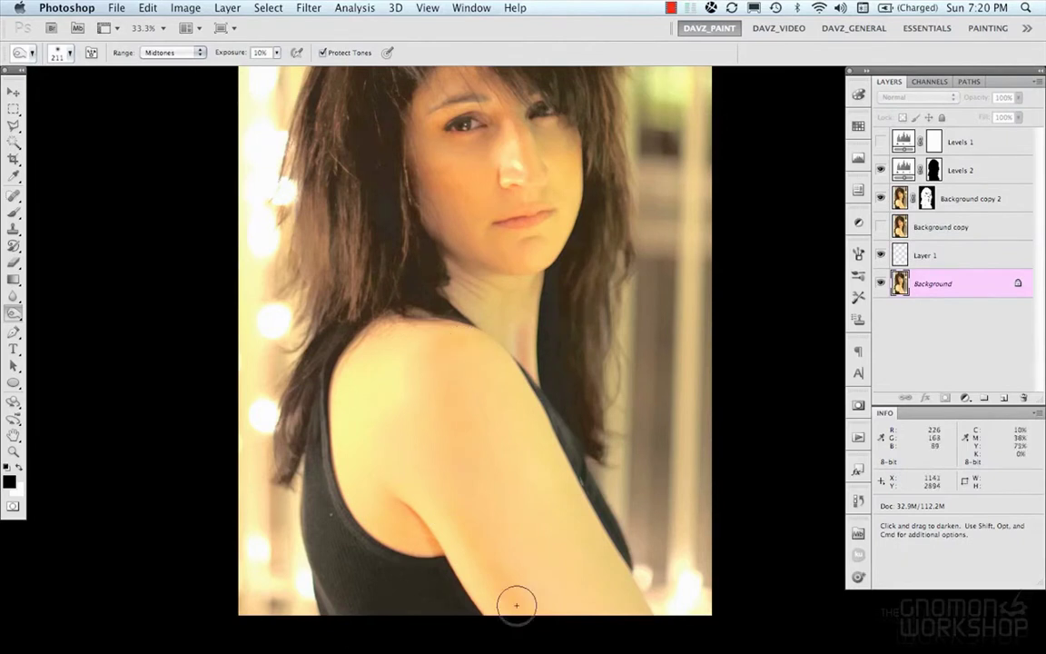
key("super")
mouse_move(530, 442)
left_mouse_down()
mouse_move(460, 541)
mouse_move(361, 439)
mouse_move(508, 574)
mouse_move(472, 532)
left_mouse_up()
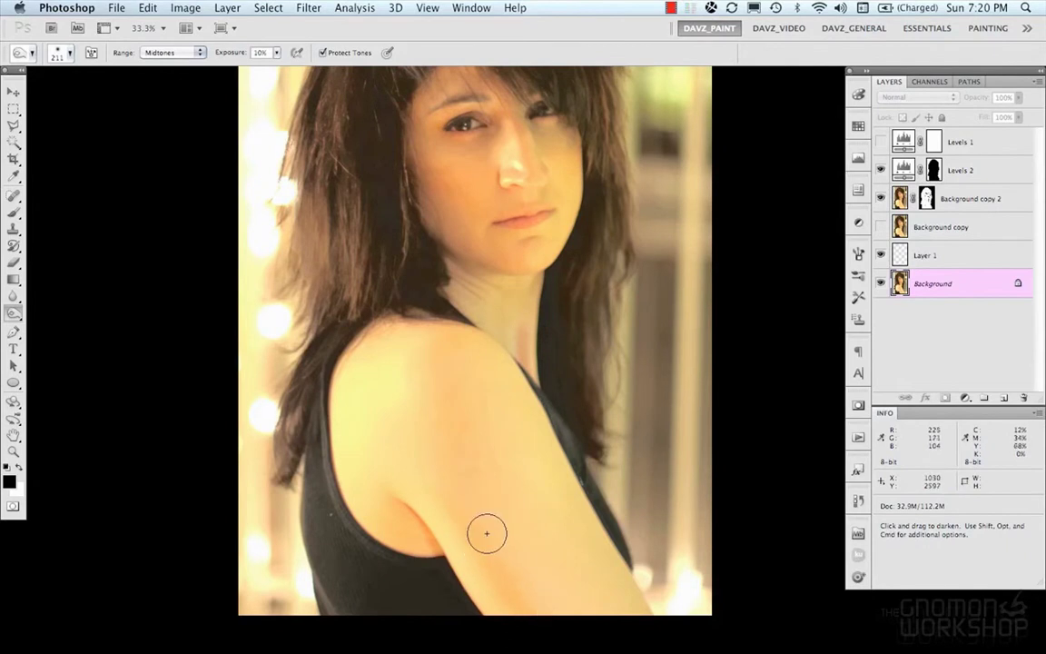
key("z")
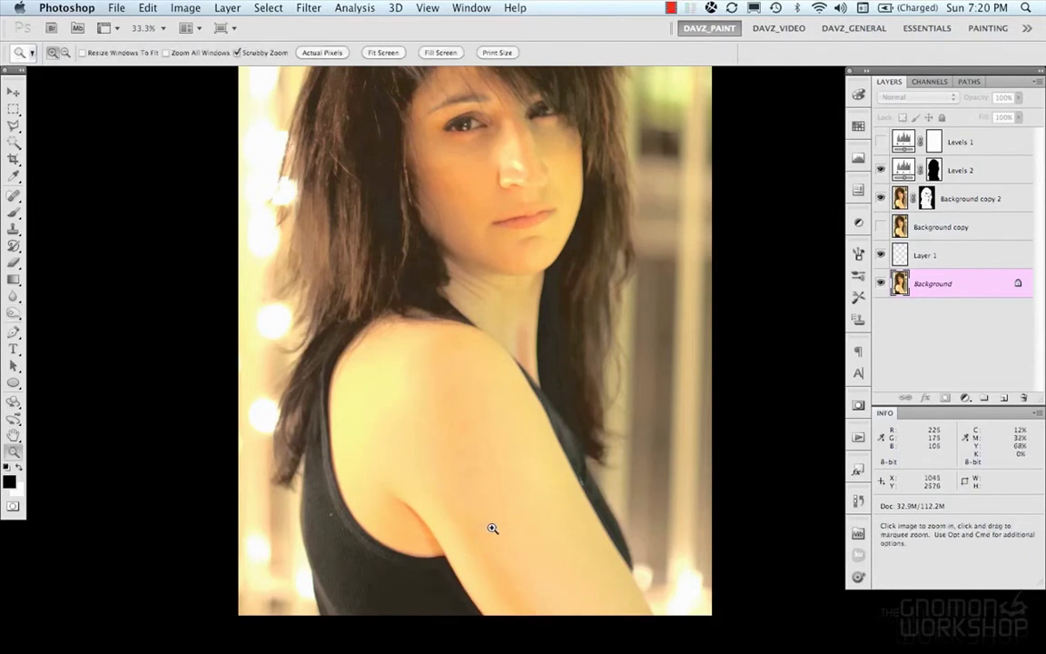
left_click(14, 312)
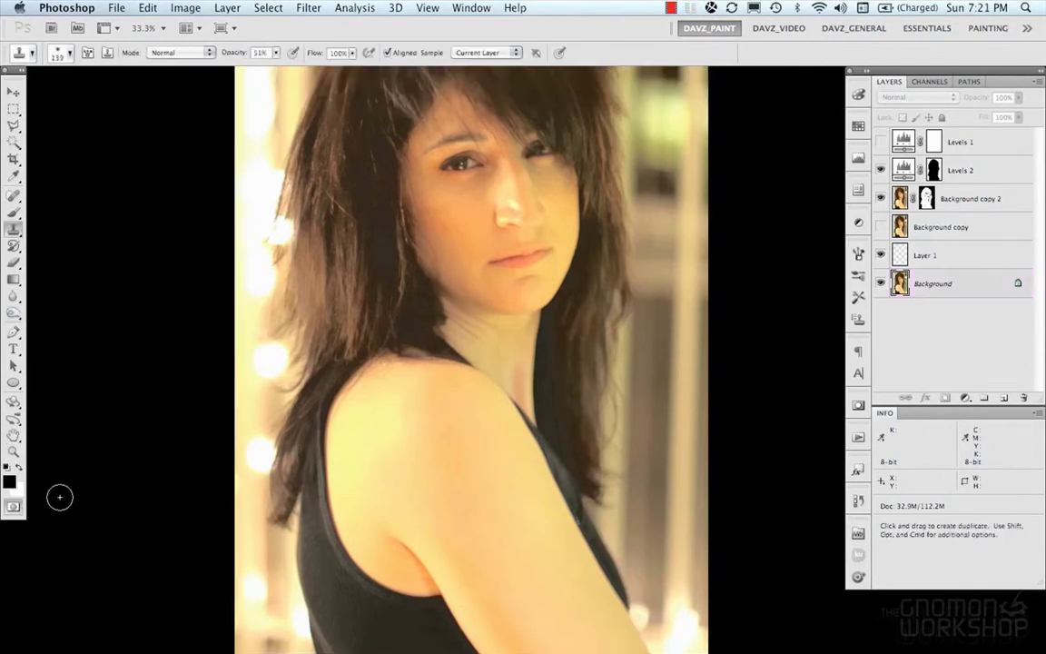
Paint a Quick Mask over the cheek below the eye and beside the mouth, and convert it to a selection.
left_click(694, 153)
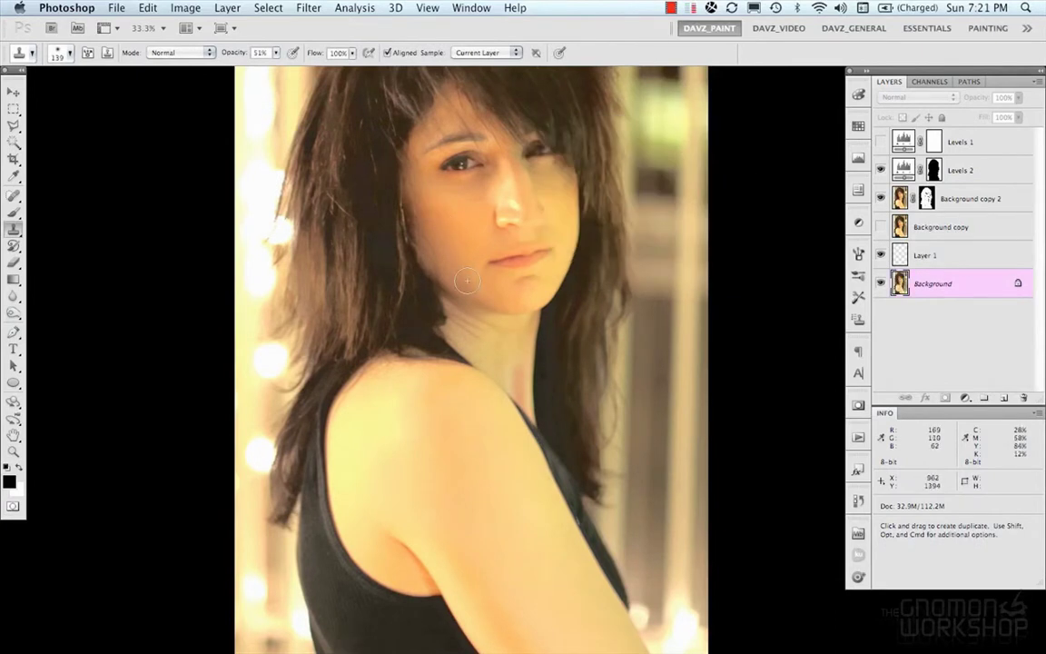
key("b")
key("q")
mouse_move(455, 236)
left_mouse_down()
mouse_move(485, 179)
mouse_move(453, 222)
mouse_move(420, 159)
mouse_move(442, 243)
mouse_move(454, 257)
mouse_move(473, 239)
mouse_move(457, 276)
left_mouse_up()
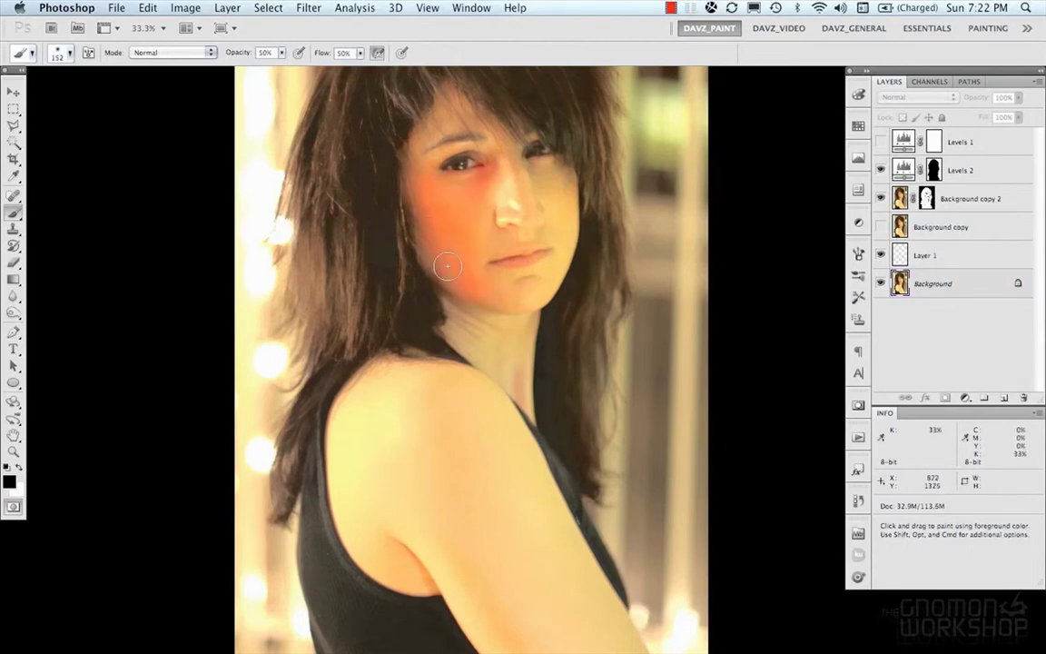
left_click(14, 507)
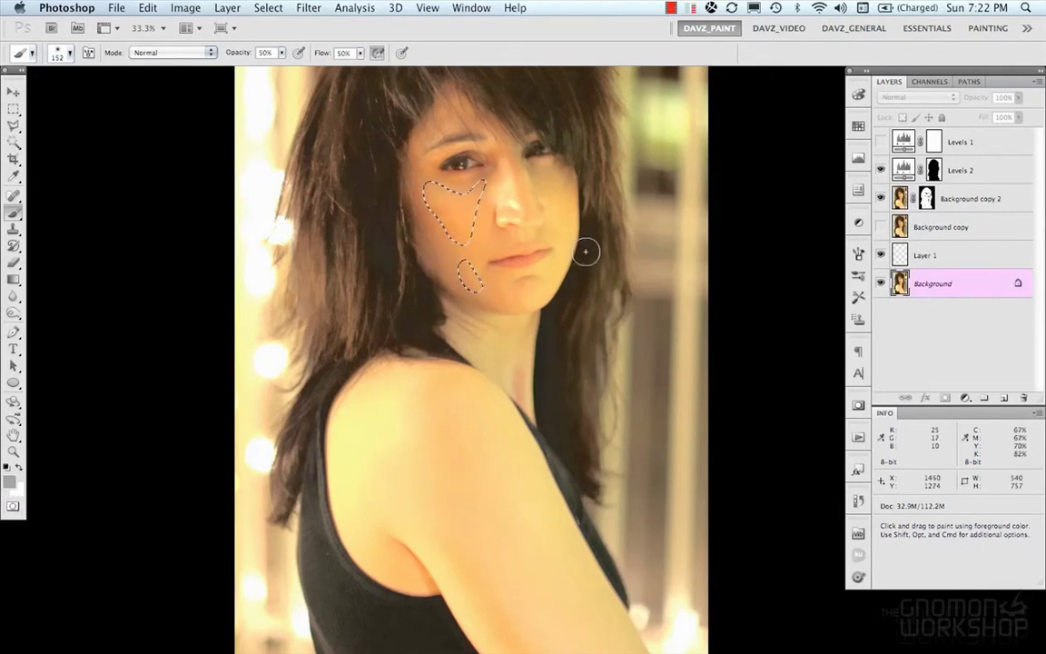
Add a Levels adjustment layer for the selected cheek with midtones at 1.40, and compare it by toggling its visibility.
left_click(967, 399)
left_click(938, 474)
left_click_drag(743, 361, 722, 361)
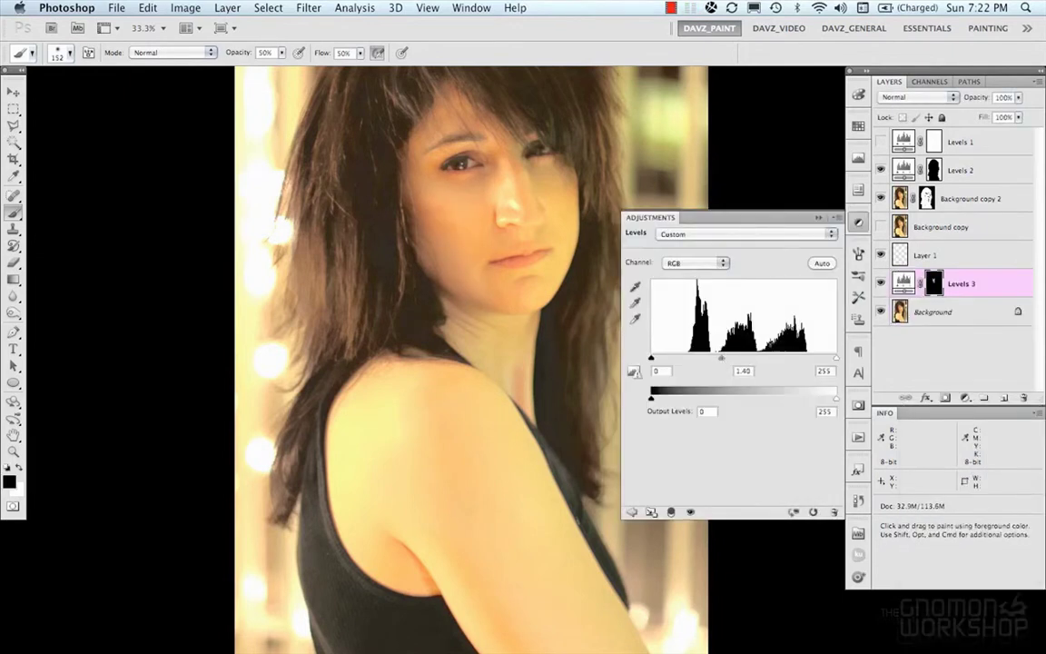
left_click(903, 286)
left_click(881, 284)
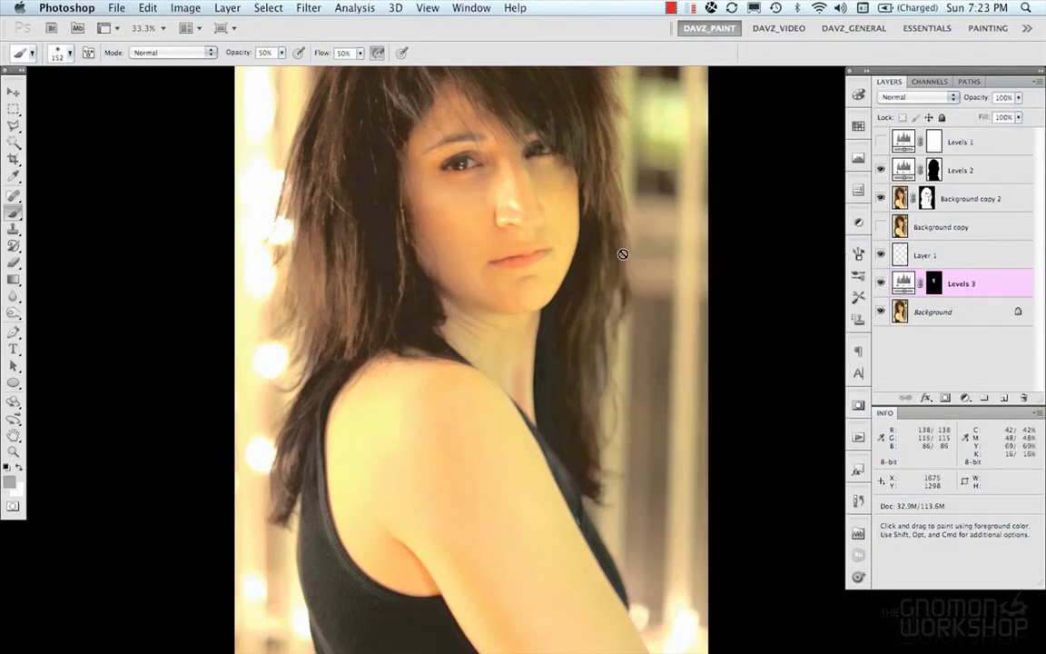
Desaturate the skin around the nose on the Background layer with the Sponge tool at 100% flow and a 71 px brush.
left_click(947, 315)
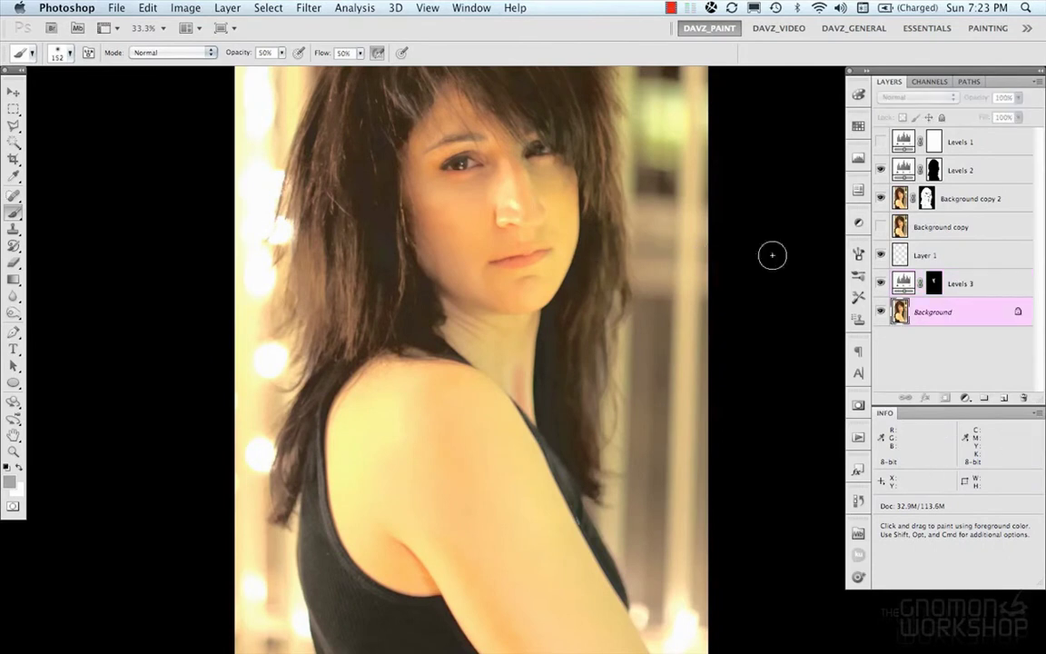
mouse_move(14, 312)
left_mouse_down()
mouse_move(50, 306)
mouse_move(53, 334)
left_mouse_up()
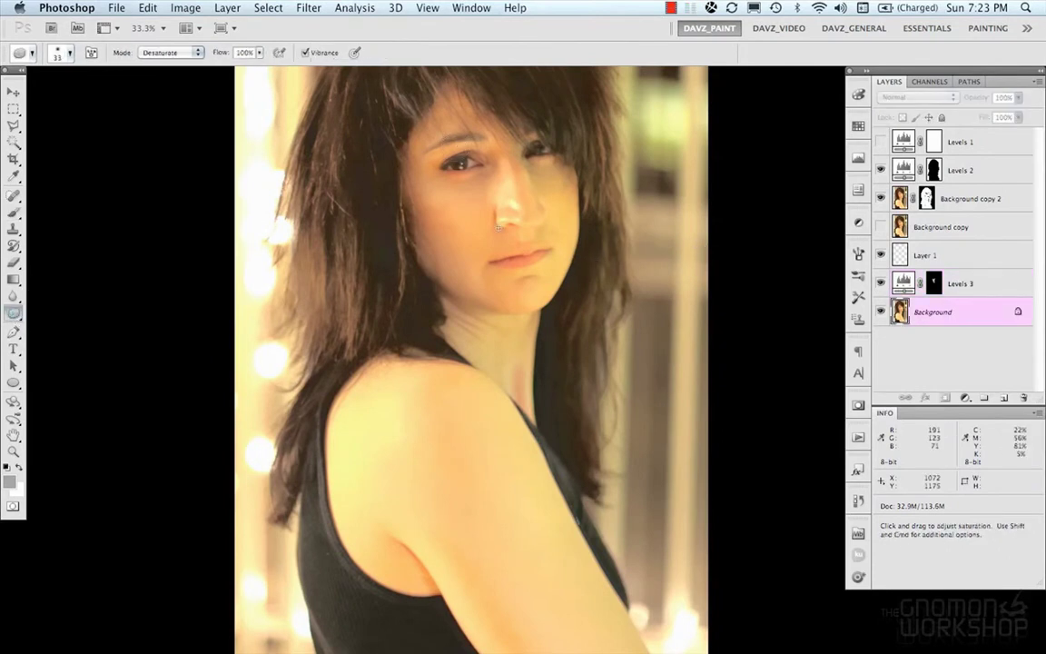
key("bracketright")
key("bracketright")
key("bracketright")
key("bracketright")
left_click_drag(532, 240, 526, 373)
mouse_move(517, 318)
left_mouse_down()
mouse_move(526, 367)
mouse_move(478, 327)
mouse_move(536, 362)
left_mouse_up()
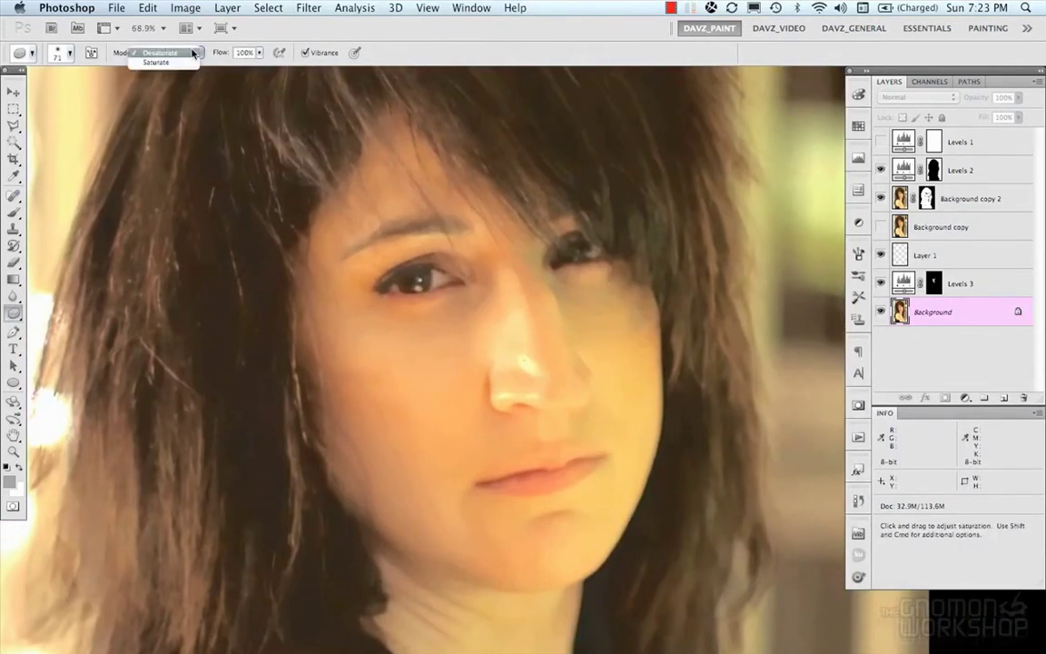
Burn the nose highlights at 10% exposure, and paint over the nose and its shaded side with a sampled skin tone.
left_click_drag(14, 312, 64, 320)
left_click_drag(550, 331, 506, 351)
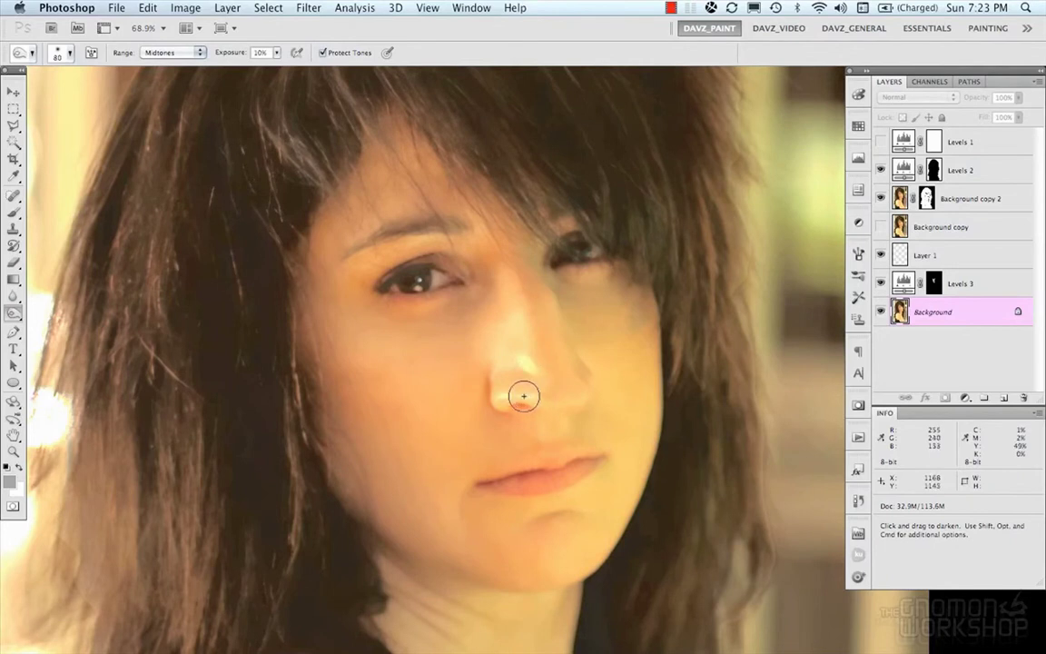
key("b")
left_click(491, 447, "alt")
left_click(528, 351)
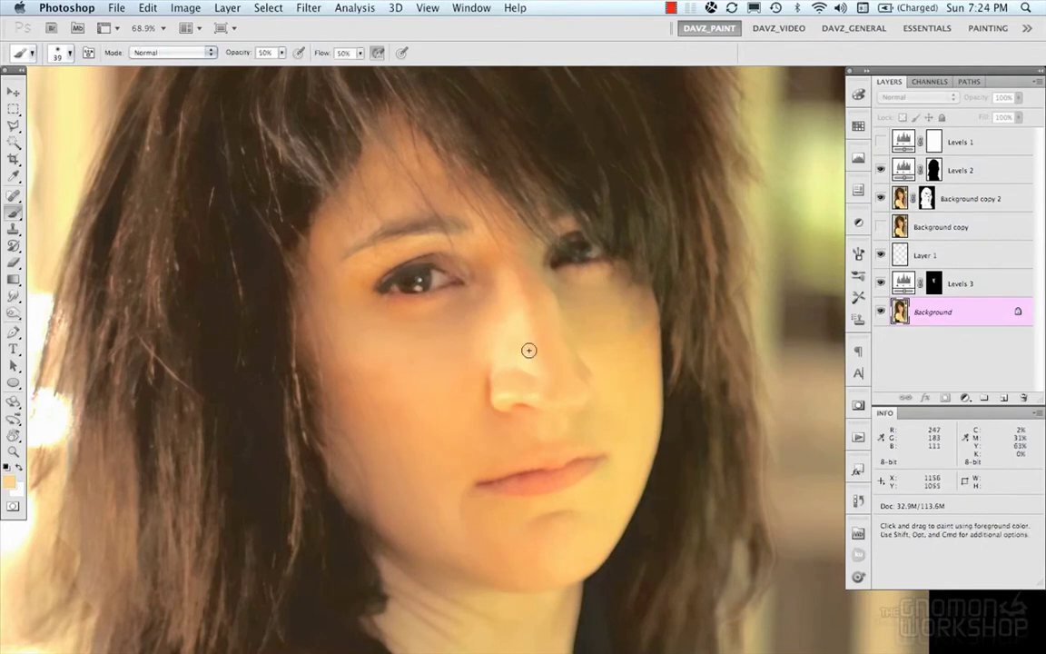
left_click_drag(626, 329, 588, 398)
left_click_drag(587, 403, 520, 368)
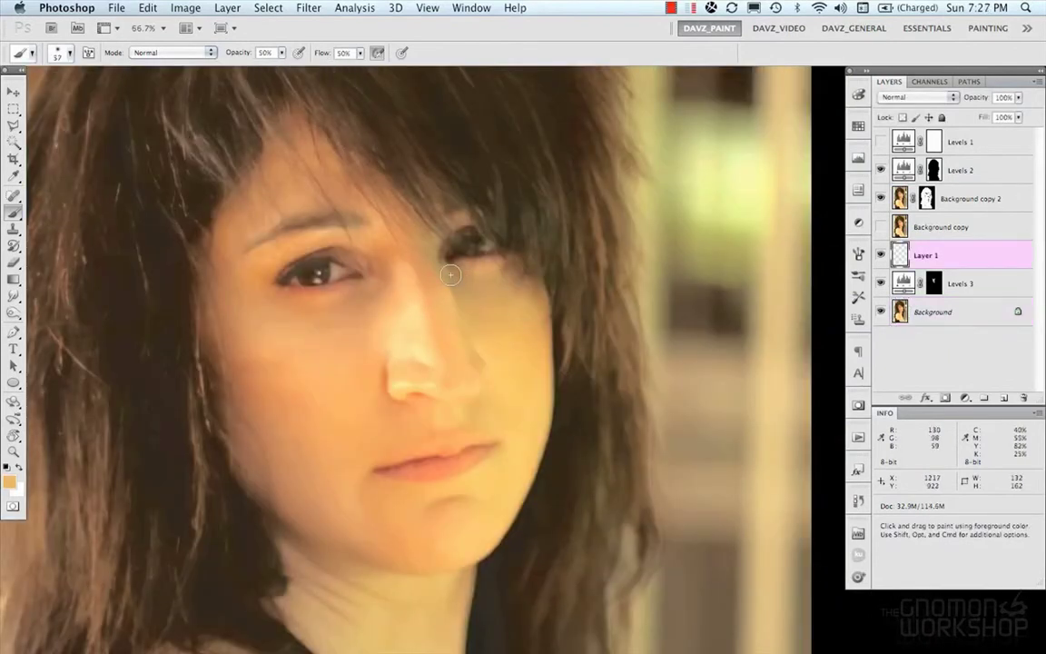
Saturate the skin beneath the eye shaded by the fringe on the Background layer, using the Sponge tool in Saturate mode.
left_click_drag(12, 312, 50, 307)
left_click(163, 52)
left_click(158, 62)
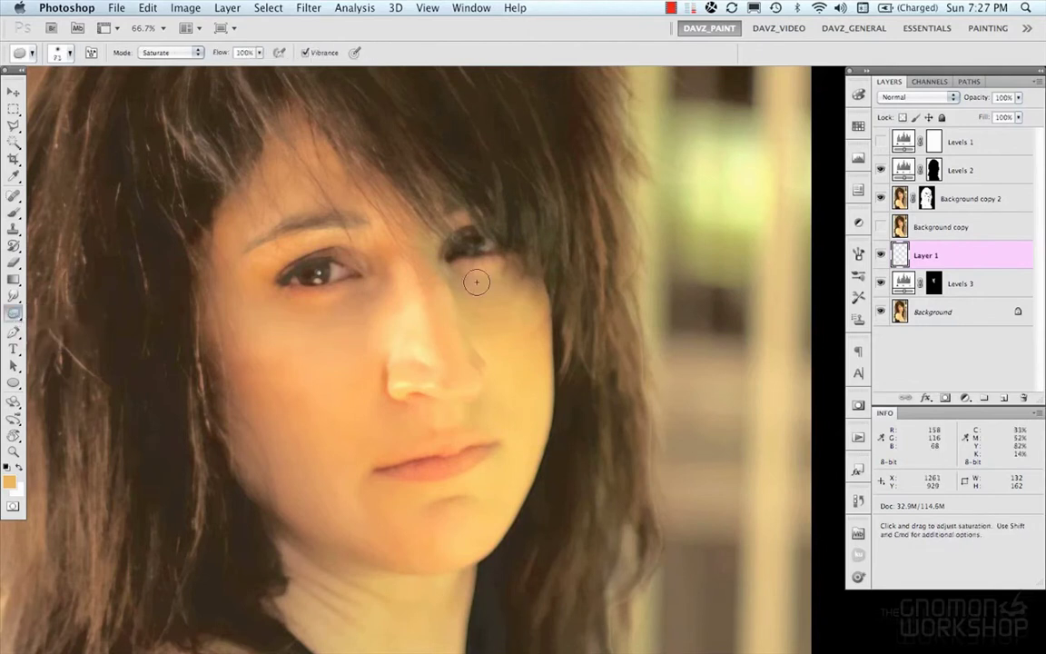
left_click(895, 315)
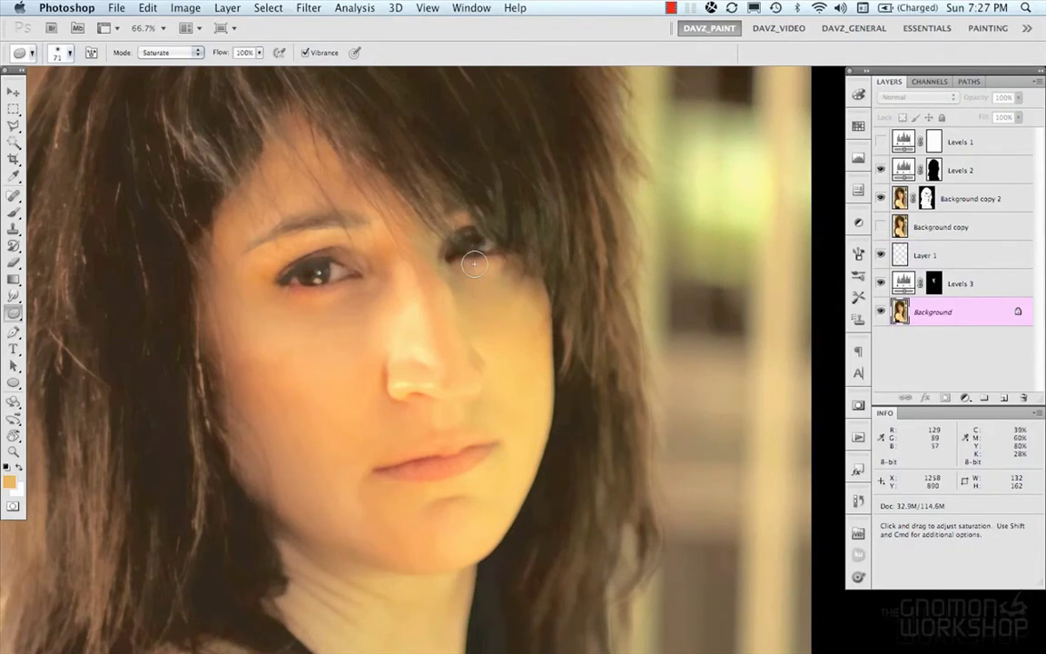
Sample a skin tone from the shaded cheek and brush over that area of the Background layer at 50% opacity and flow.
key("b")
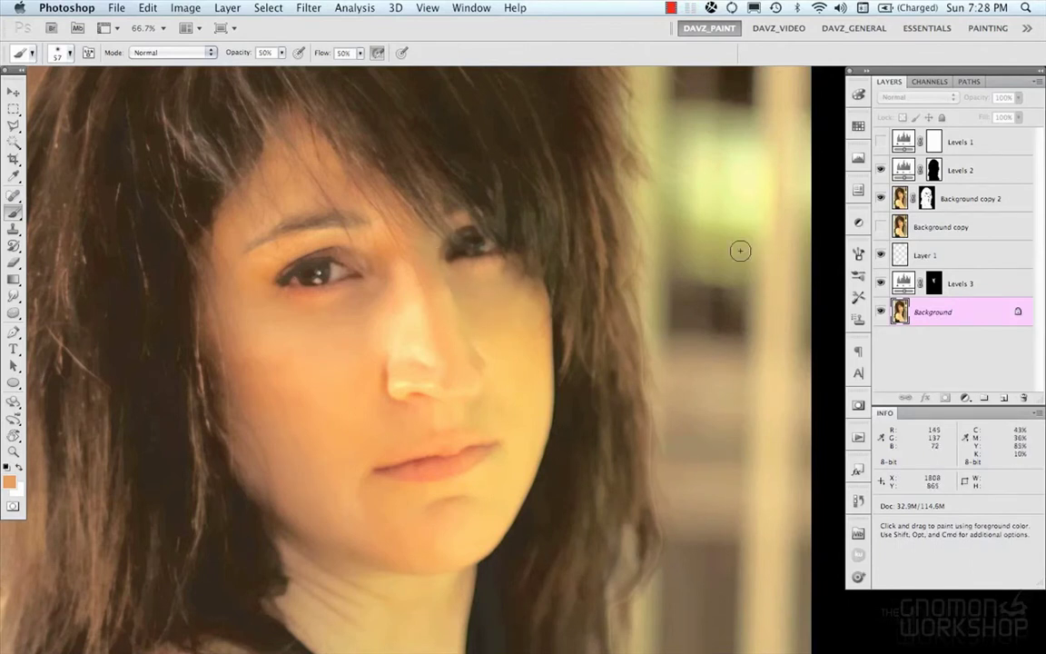
left_click(513, 348, "alt")
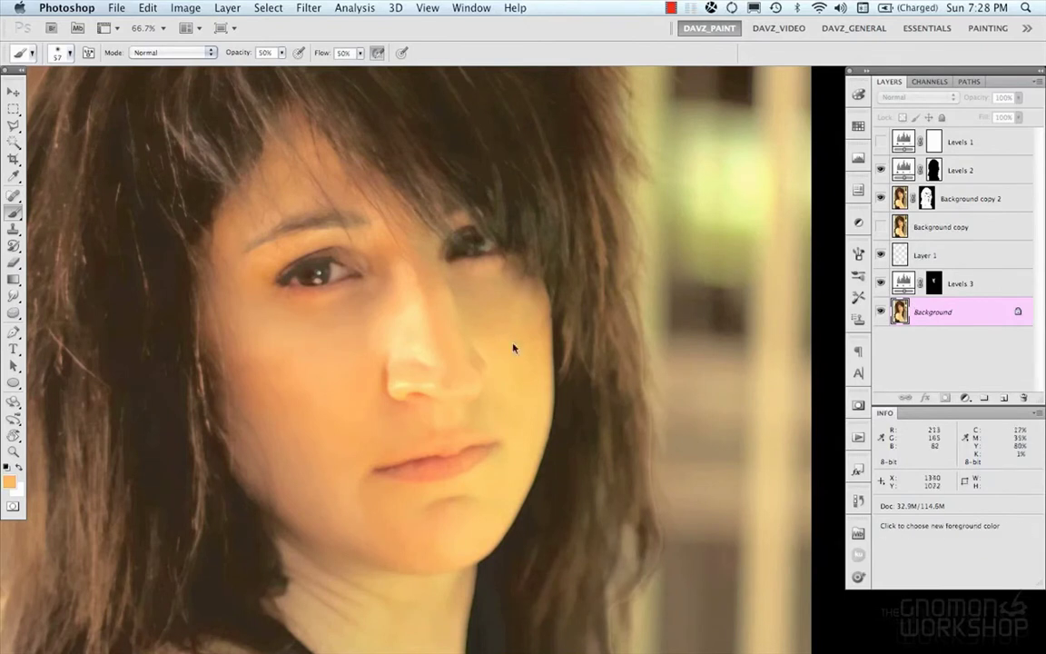
key("m")
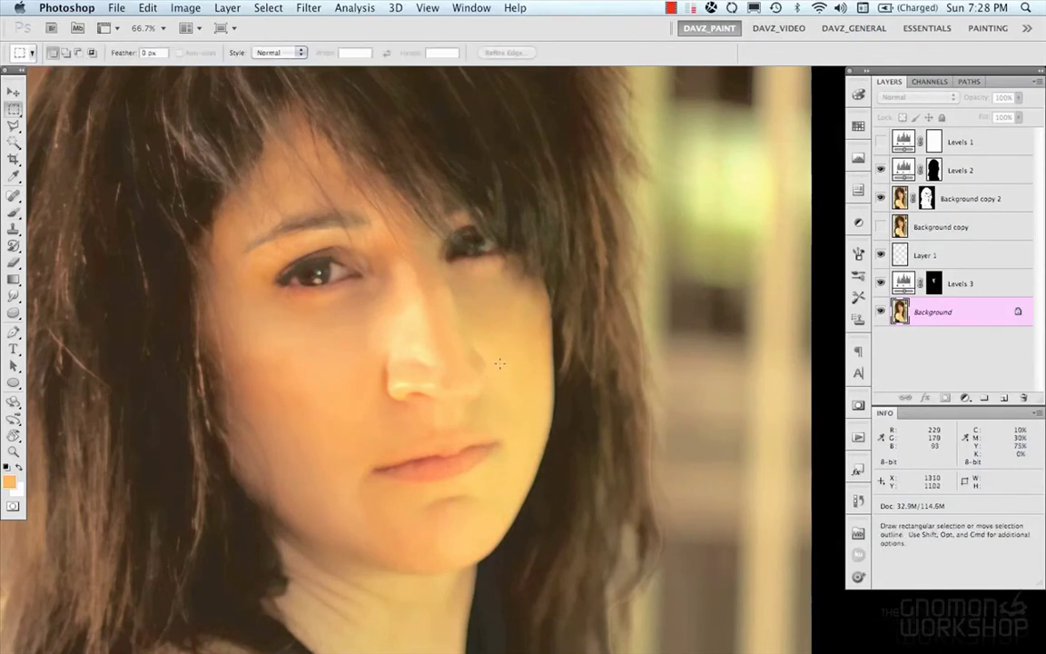
key("super+minus")
key("super+minus")
key("super+plus")
key("super+plus")
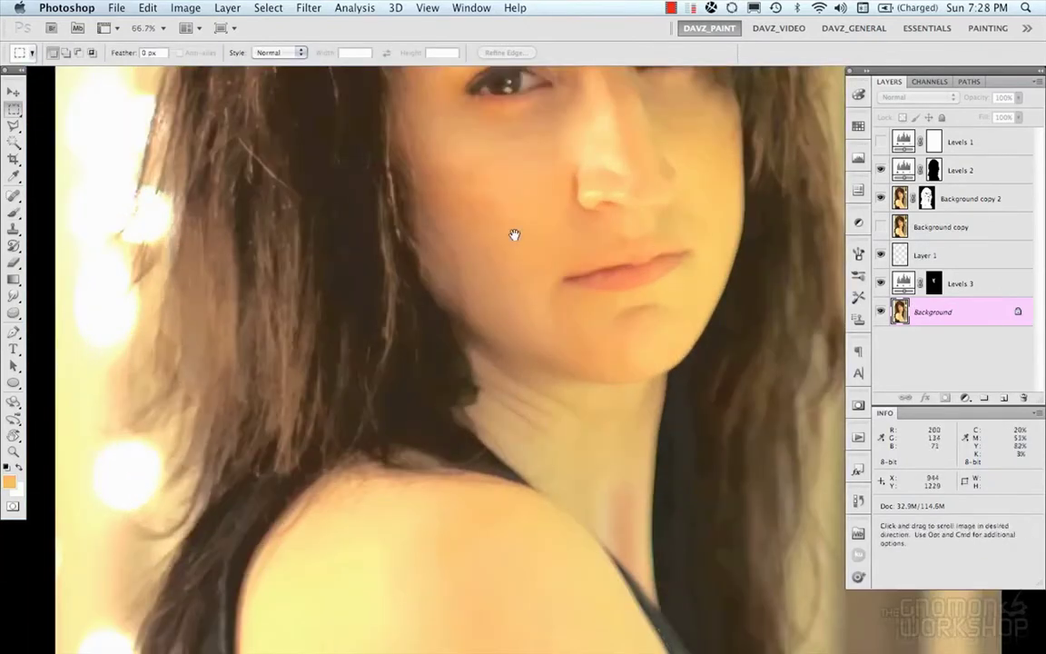
Resize the brush to 93 px and paint the lit cheek below the eye with a skin tone sampled beside the nose.
key("b")
left_click_drag(503, 278, 514, 282)
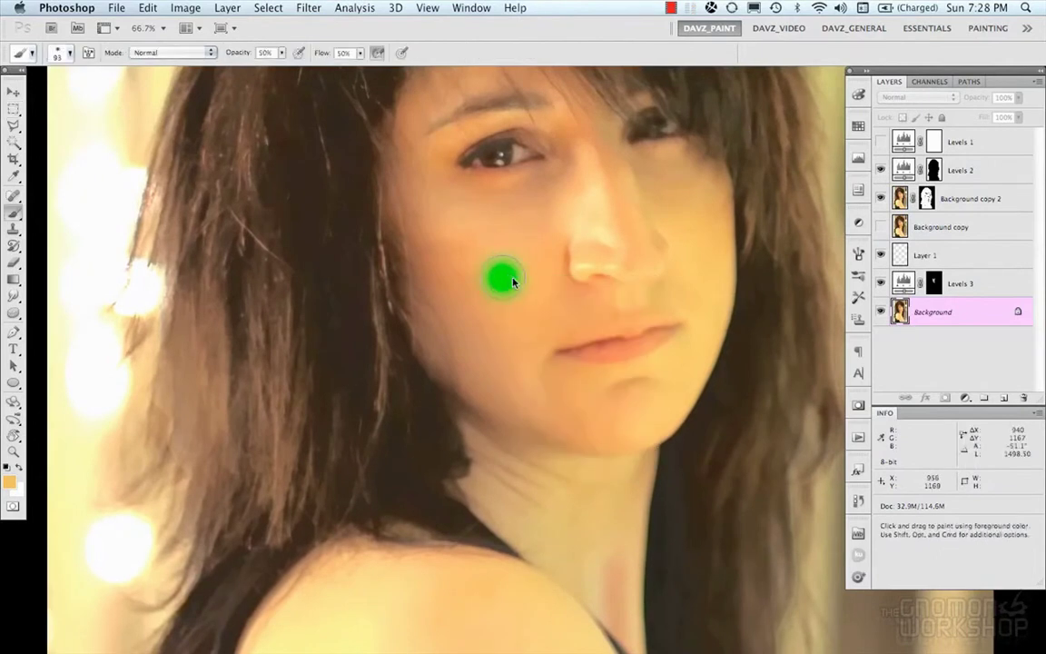
left_click(546, 213, "alt")
left_click_drag(472, 250, 497, 263)
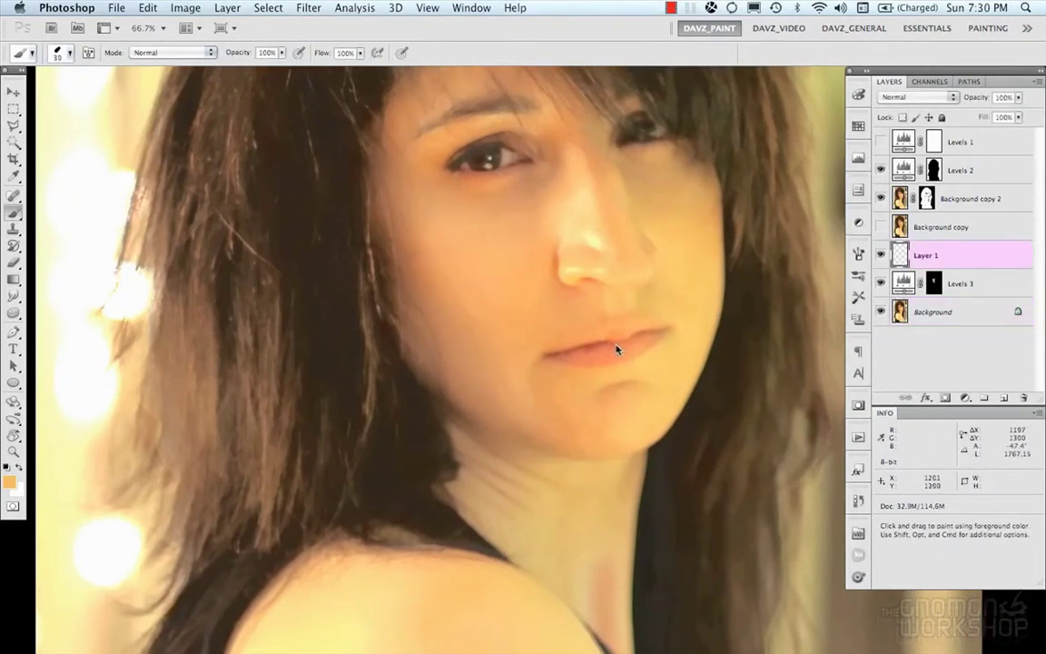
Set the angle of the 29 px brush tip to -79° for painting the lips on Layer 1.
key("super+space")
mouse_move(615, 350)
left_mouse_down()
mouse_move(635, 345)
mouse_move(600, 350)
left_mouse_up()
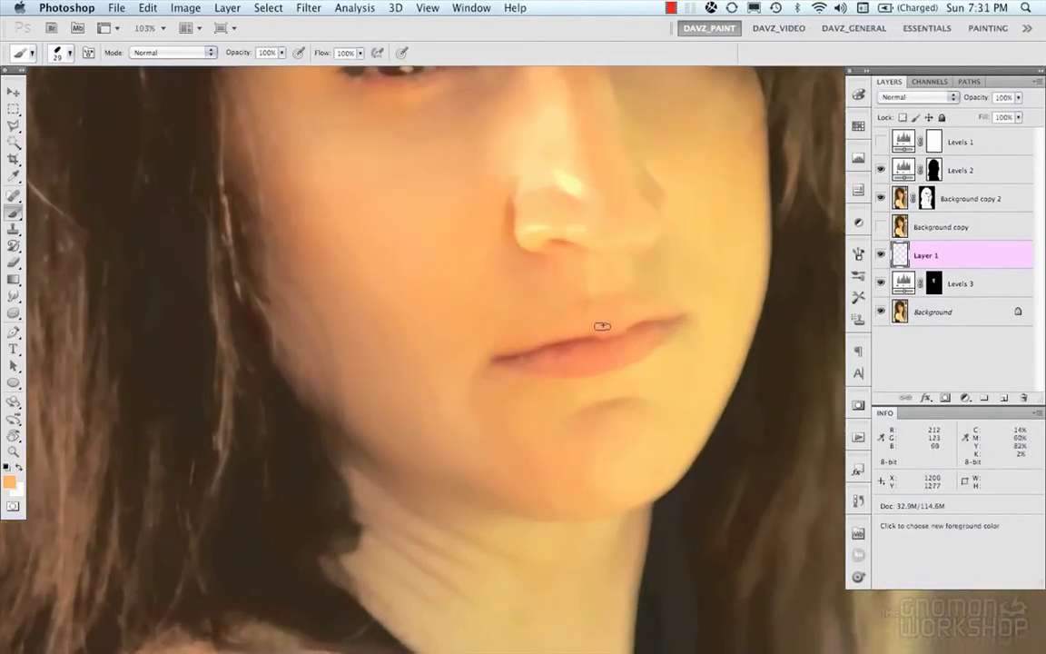
left_click(858, 257)
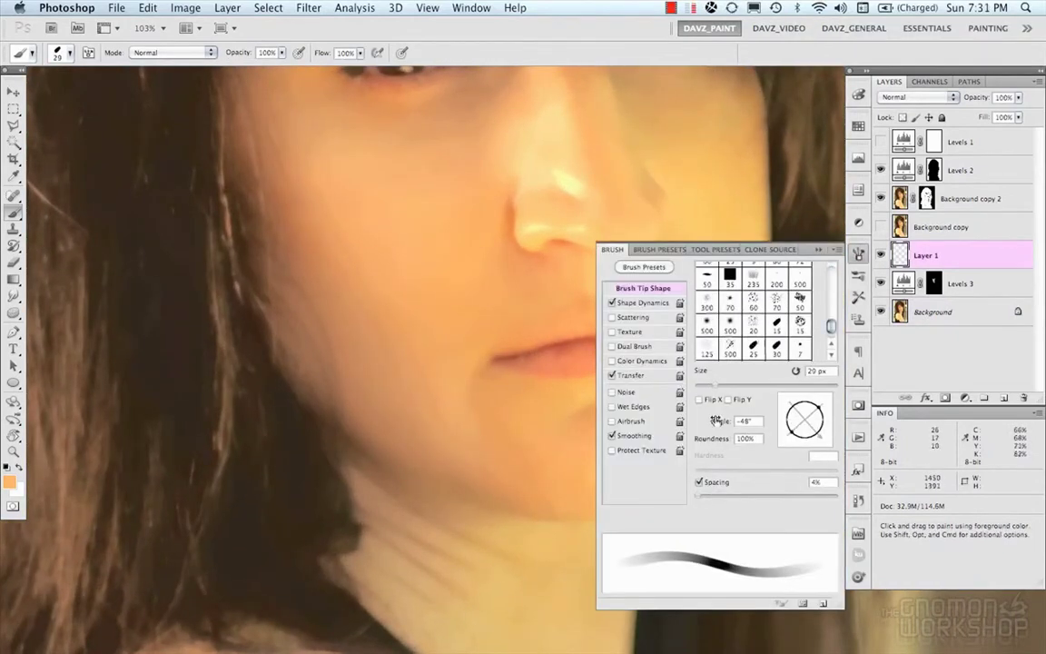
left_click_drag(804, 444, 808, 443)
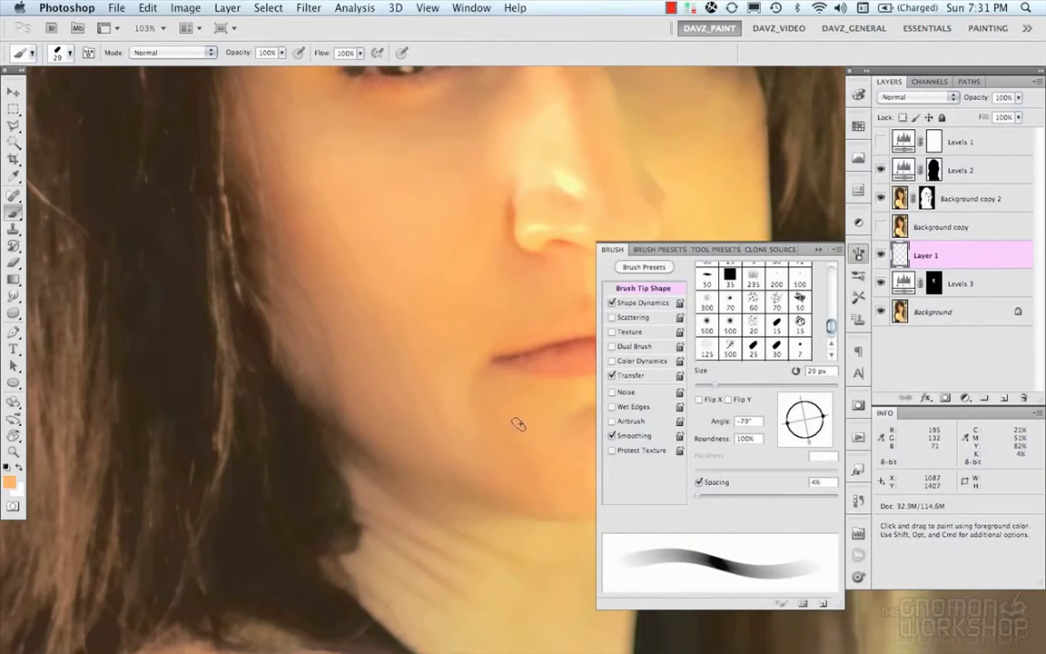
Sample the lip colour and paint a fuller upper lip on Layer 1, reducing the brush size for the outer edge.
left_click(518, 423)
left_click(584, 351, "alt")
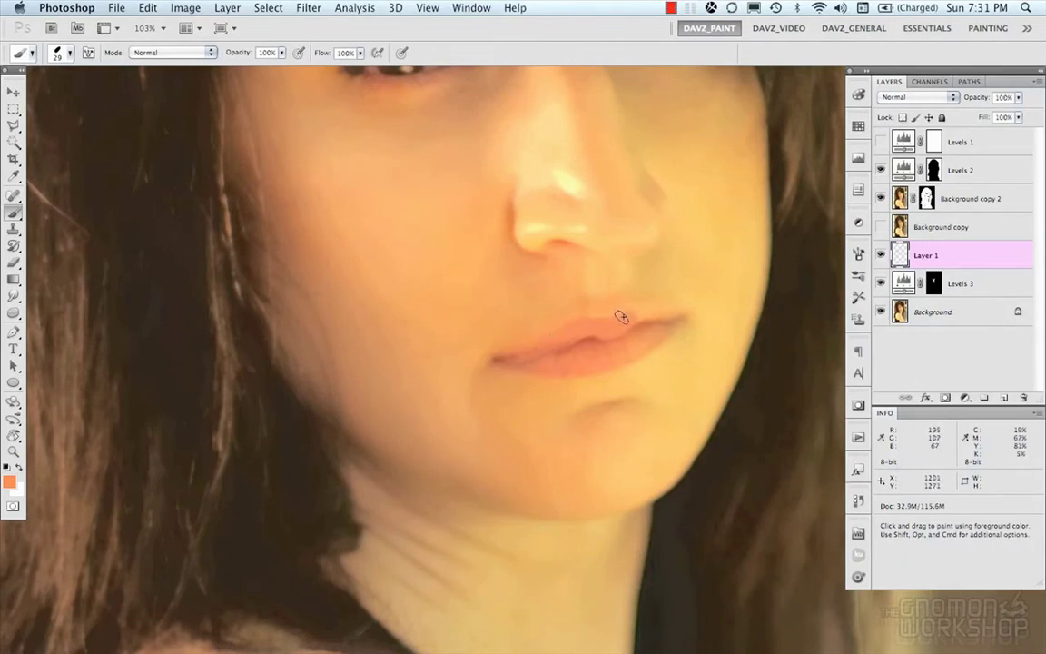
key("bracketleft")
key("bracketleft")
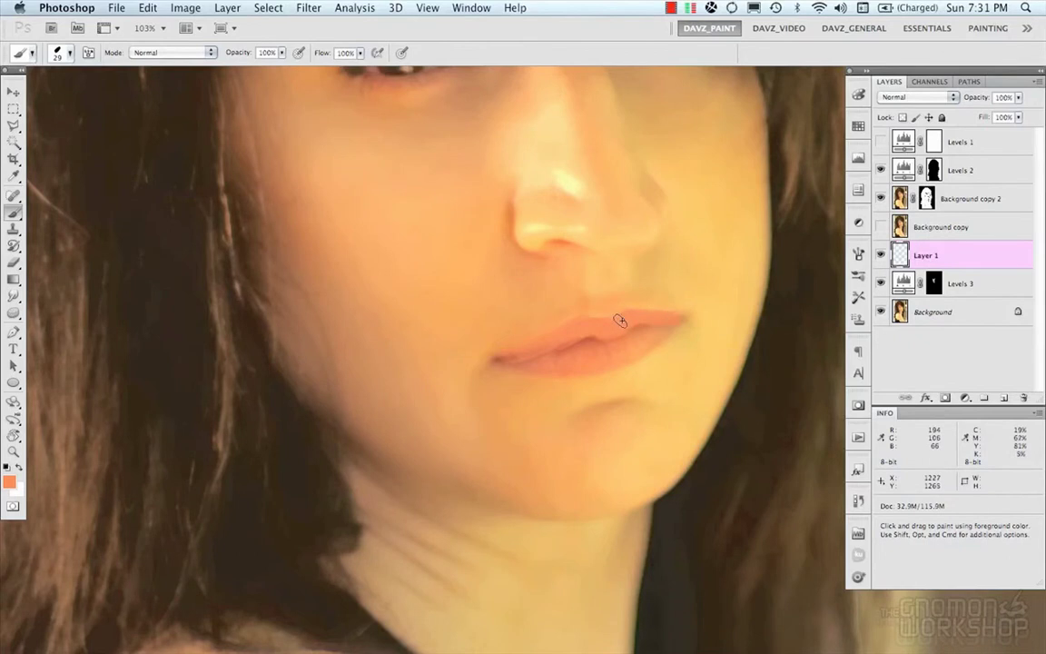
left_click_drag(618, 320, 634, 310)
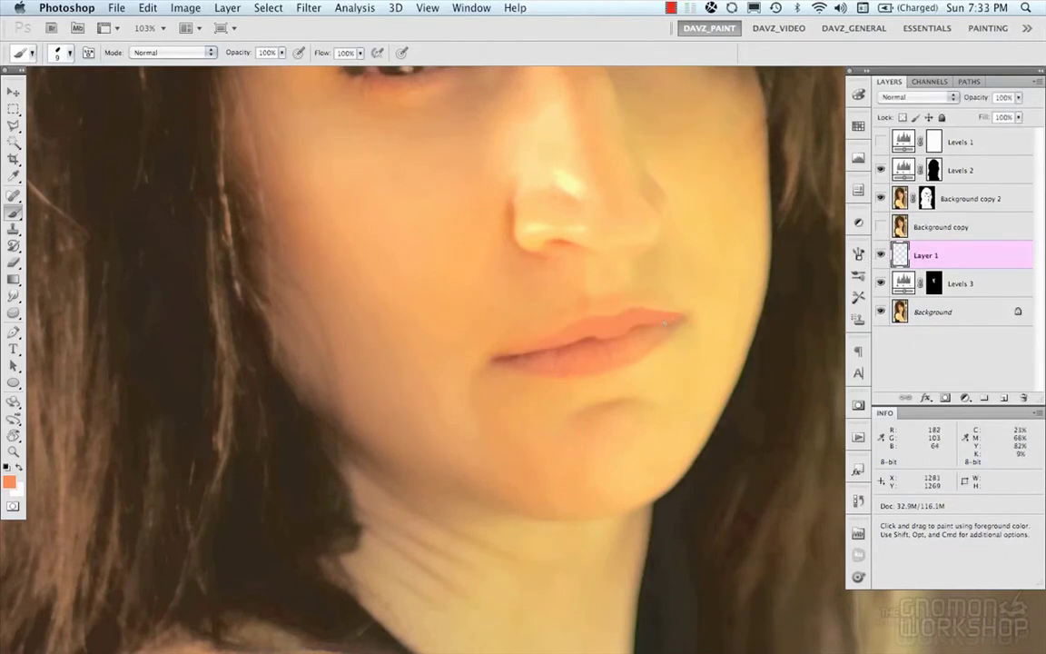
Clean up the painted corner of the mouth with the Eraser and soften the lip paint with an 18 px Blur tool.
key("e")
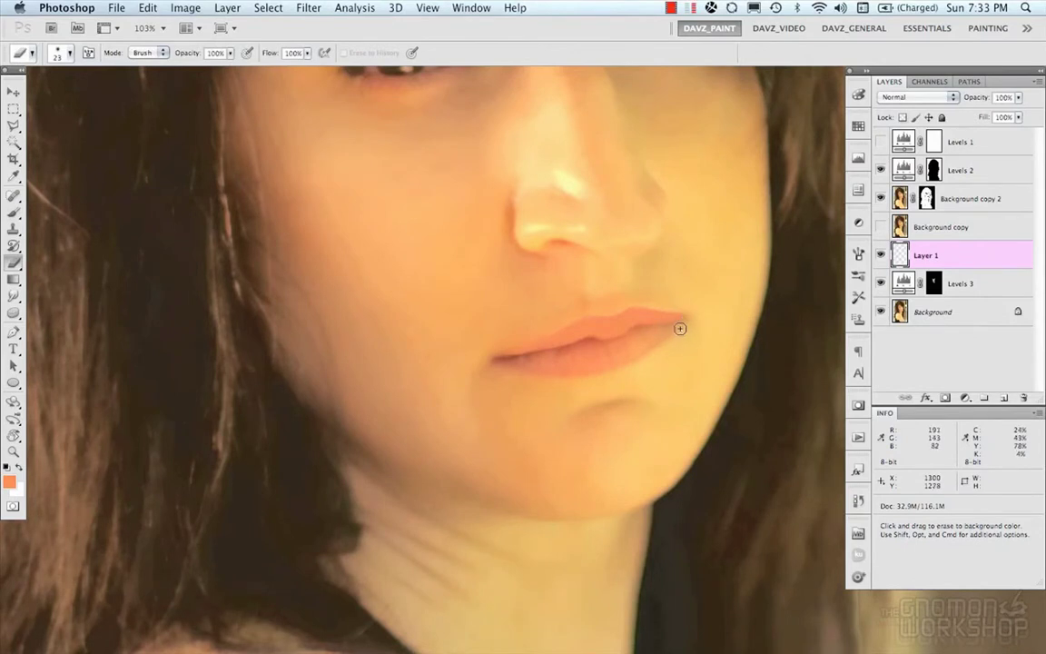
key("b")
left_click_drag(25, 293, 65, 296)
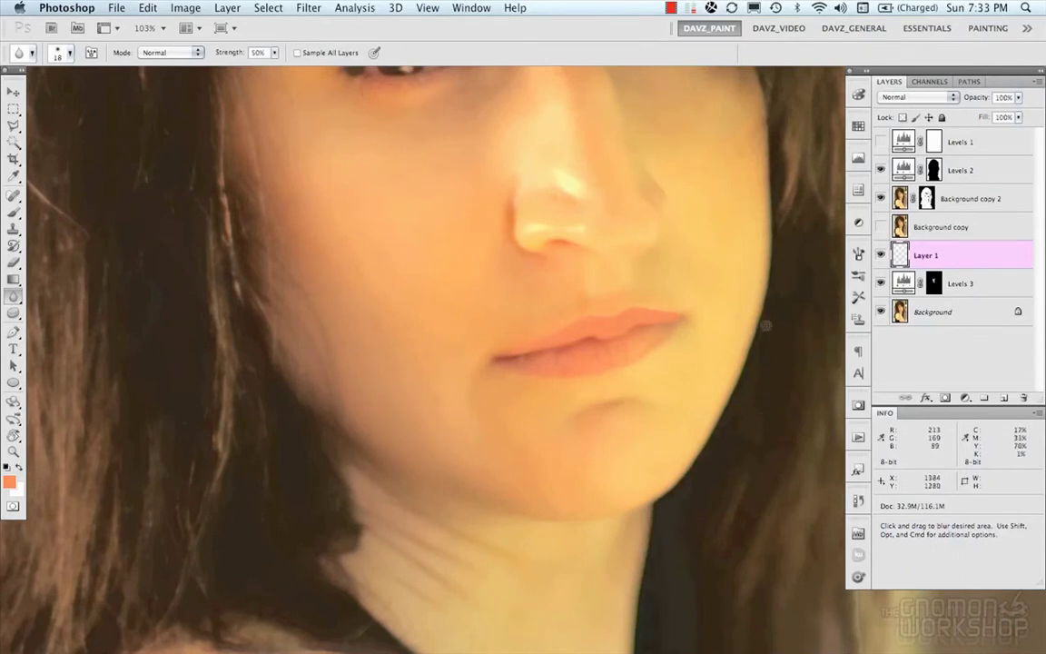
Try the Multiply and Overlay blend modes on Layer 1, then return it to Normal.
left_click(951, 100)
left_click(822, 124)
left_click(936, 97)
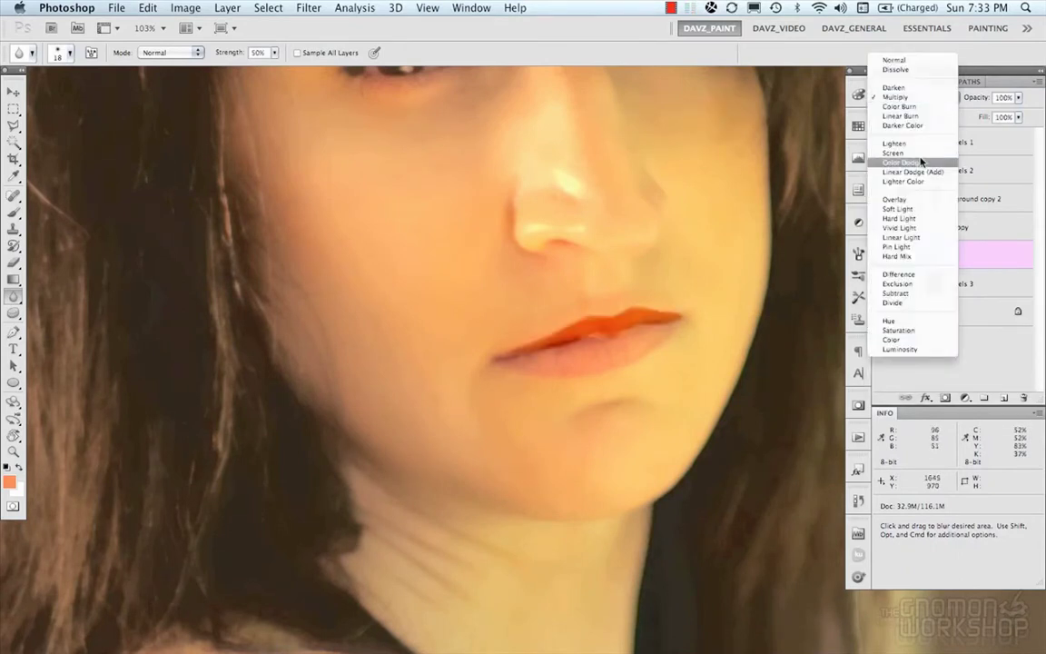
left_click(822, 181)
left_click(946, 100)
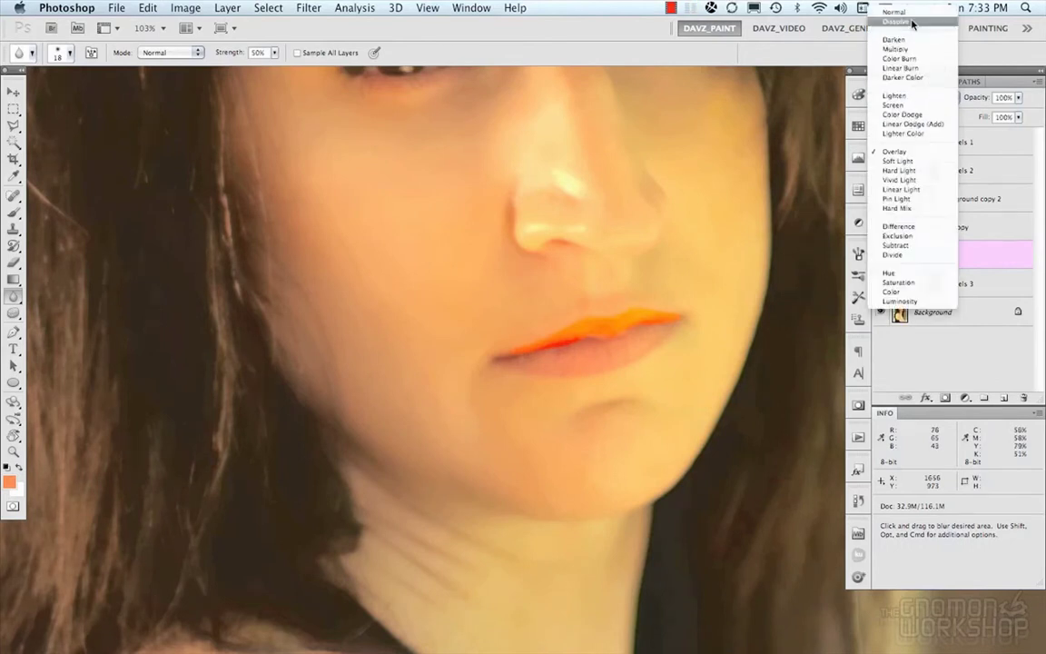
left_click(908, 15)
Lower Layer 1's opacity to 44% and compare the lips by toggling the layer's visibility.
left_click(1018, 97)
left_click_drag(1024, 116, 994, 119)
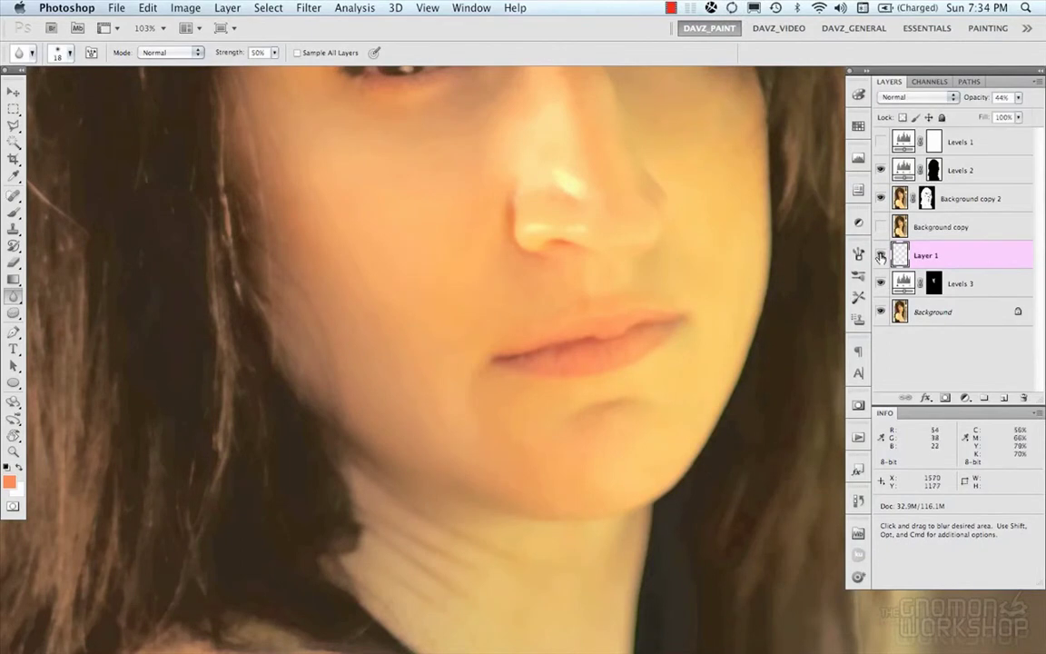
double_click(985, 255)
Paint pale yellow highlights along the upper lip's edge on a new layer and blend them with the Smudge tool at 20% strength.
left_click_drag(743, 315, 404, 240)
key("alt")
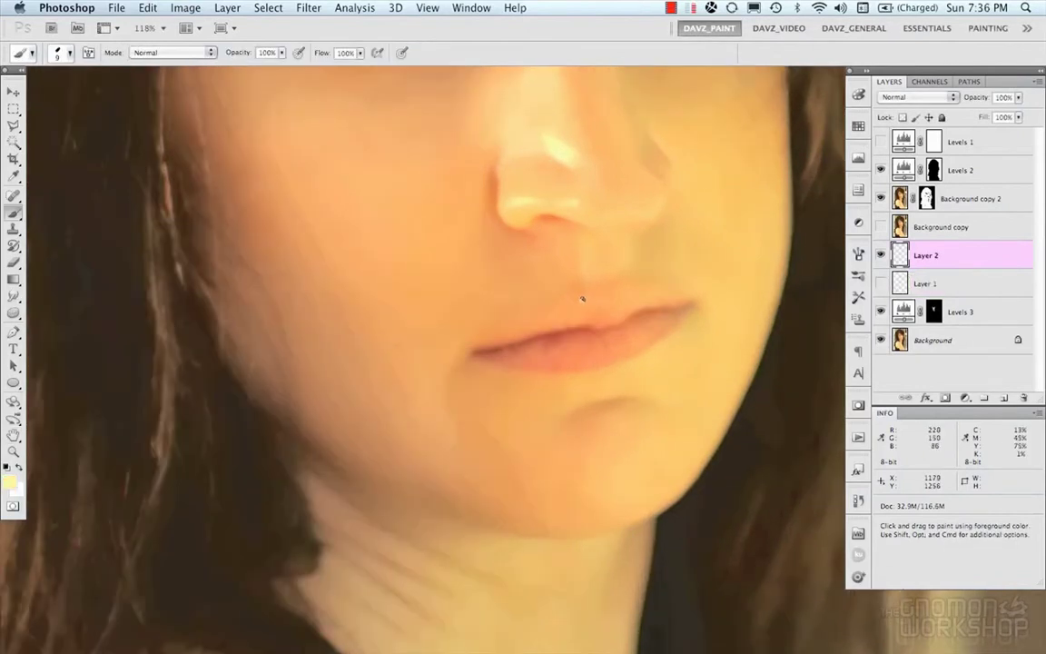
key("r")
left_click(14, 297)
left_click_drag(575, 306, 547, 318)
key("shift+r")
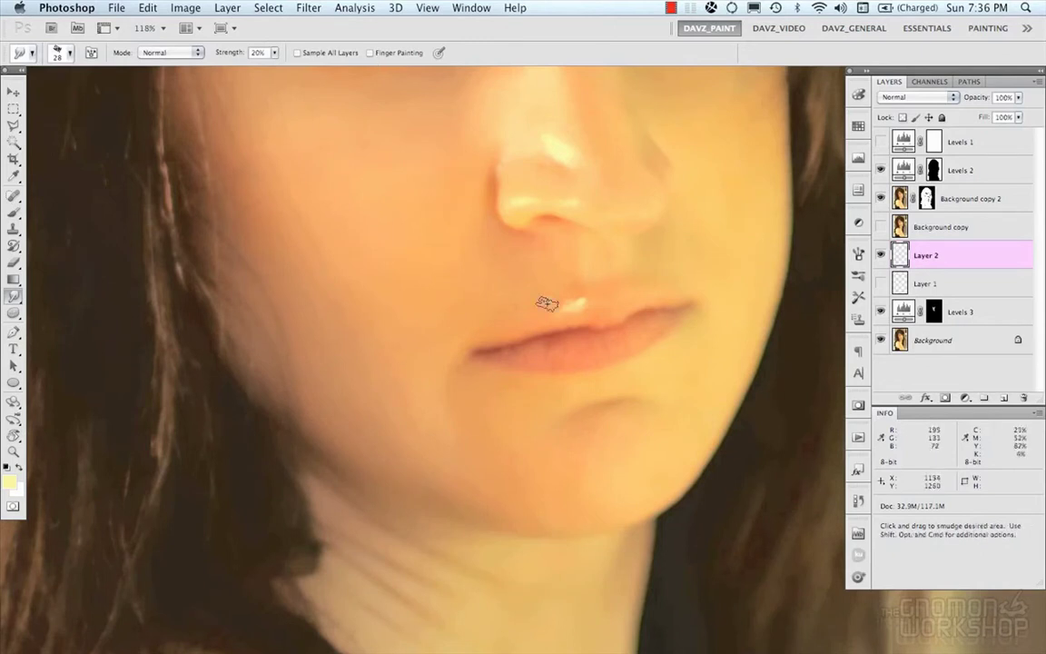
mouse_move(638, 309)
left_mouse_down()
mouse_move(576, 356)
mouse_move(642, 330)
left_mouse_up()
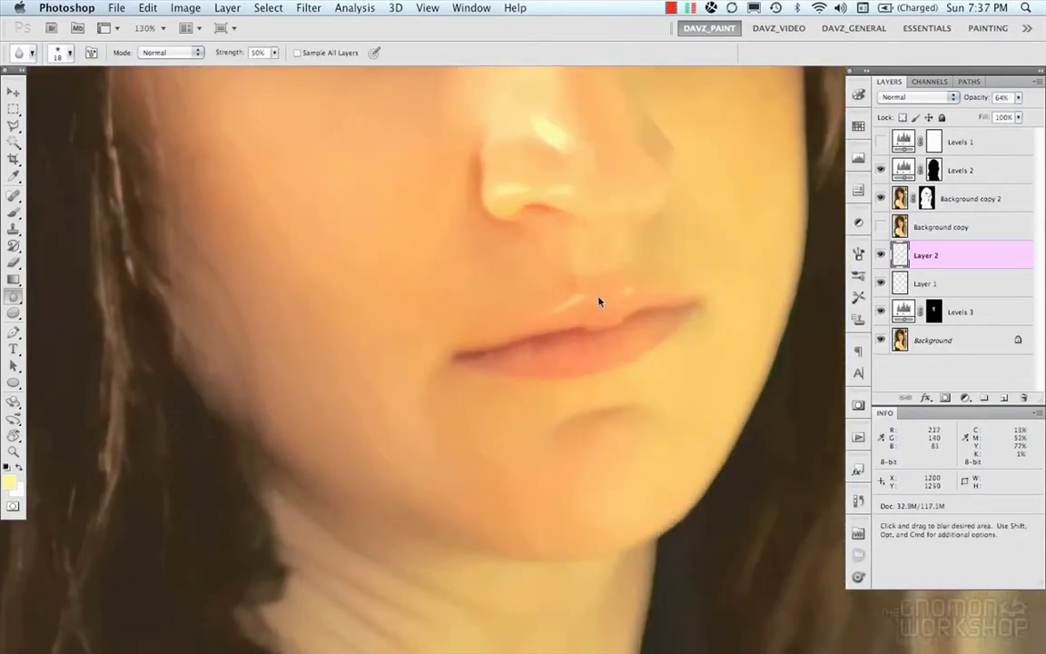
Reduce Layer 2's opacity to 38% and check the lip highlights against the whole portrait.
left_click_drag(1017, 100, 989, 121)
left_click_drag(663, 292, 575, 355)
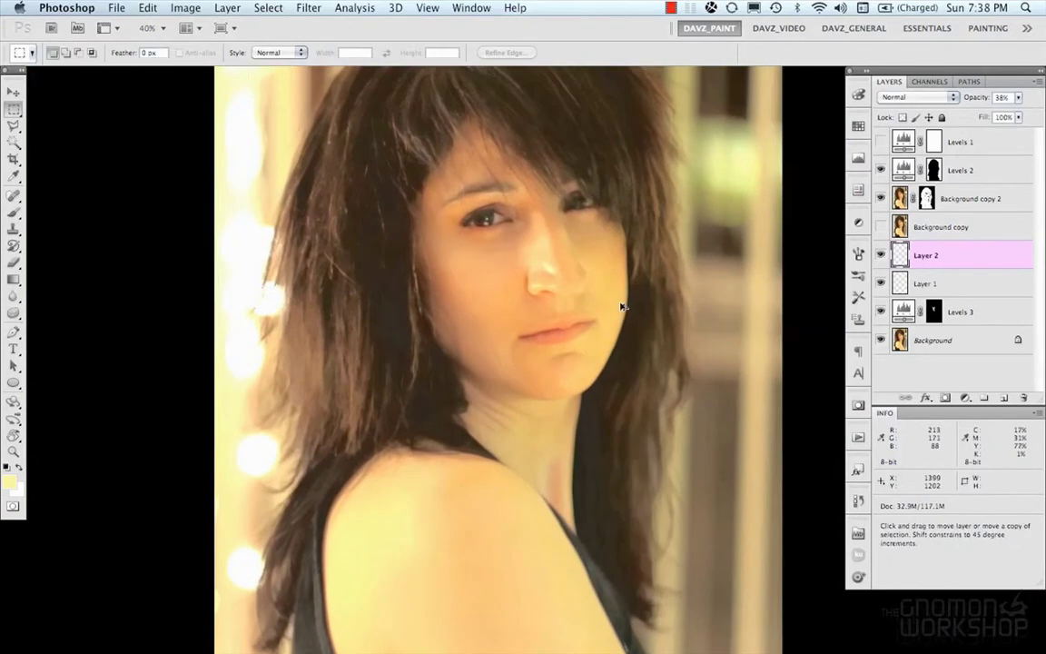
left_click(621, 434, "alt+super")
Show the Levels 1 adjustment layer and set its midtones to 0.92.
left_click(909, 142)
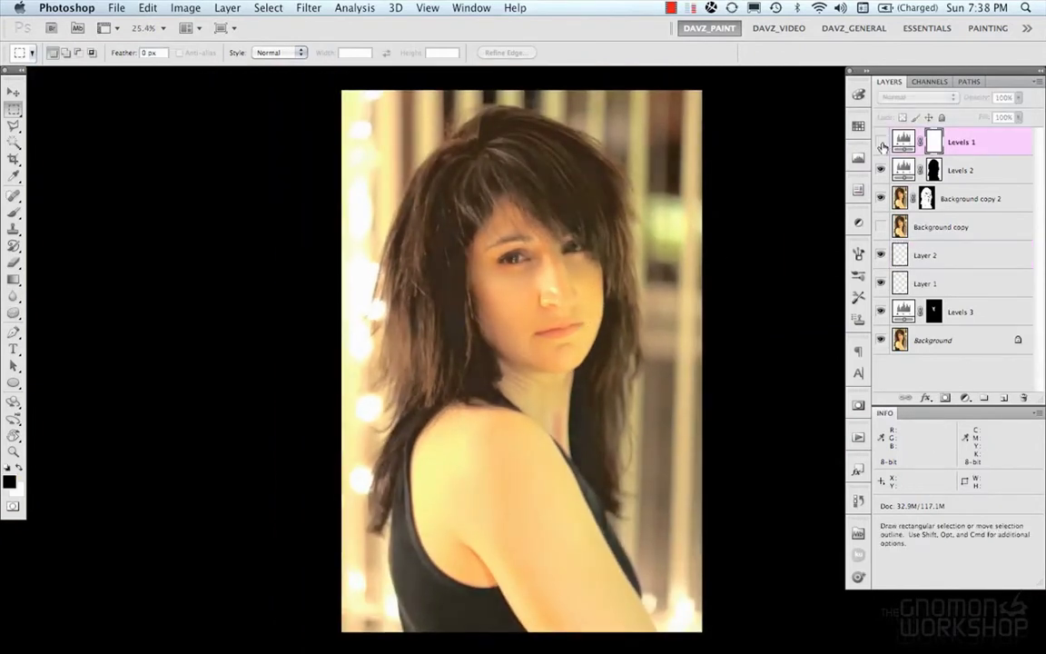
double_click(903, 141)
left_click_drag(748, 362, 751, 362)
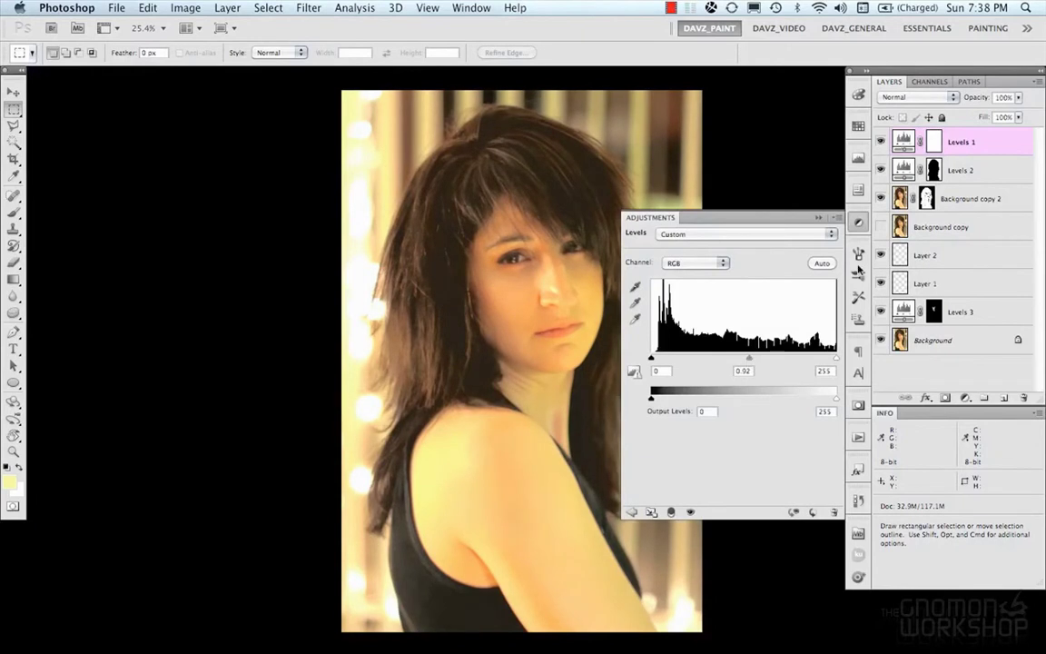
Add a Channel Mixer adjustment in a layer group named fix, with Red output at red +93% and green +16%, and fine-tune its constant.
left_click(808, 200)
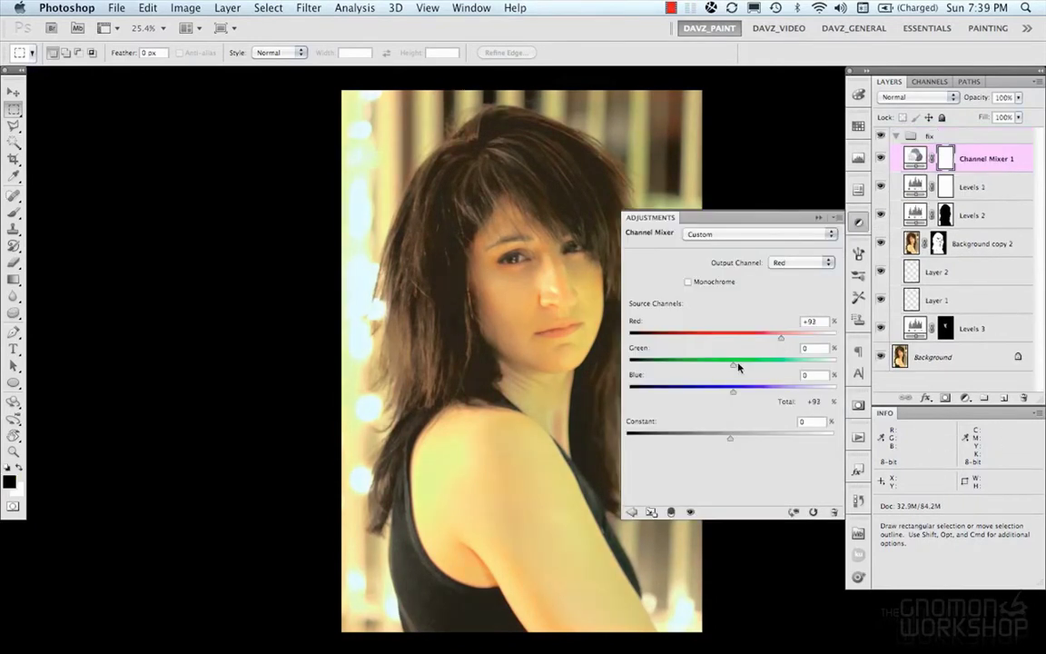
left_click_drag(738, 366, 740, 367)
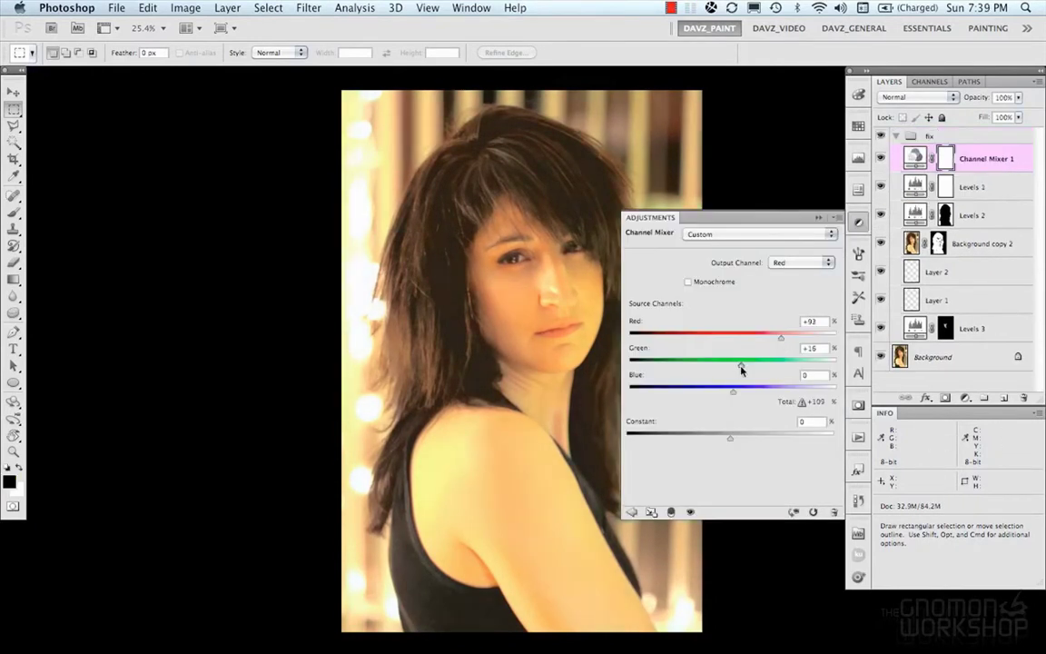
mouse_move(730, 438)
left_mouse_down()
mouse_move(754, 439)
mouse_move(713, 440)
mouse_move(729, 441)
left_mouse_up()
left_click(859, 225)
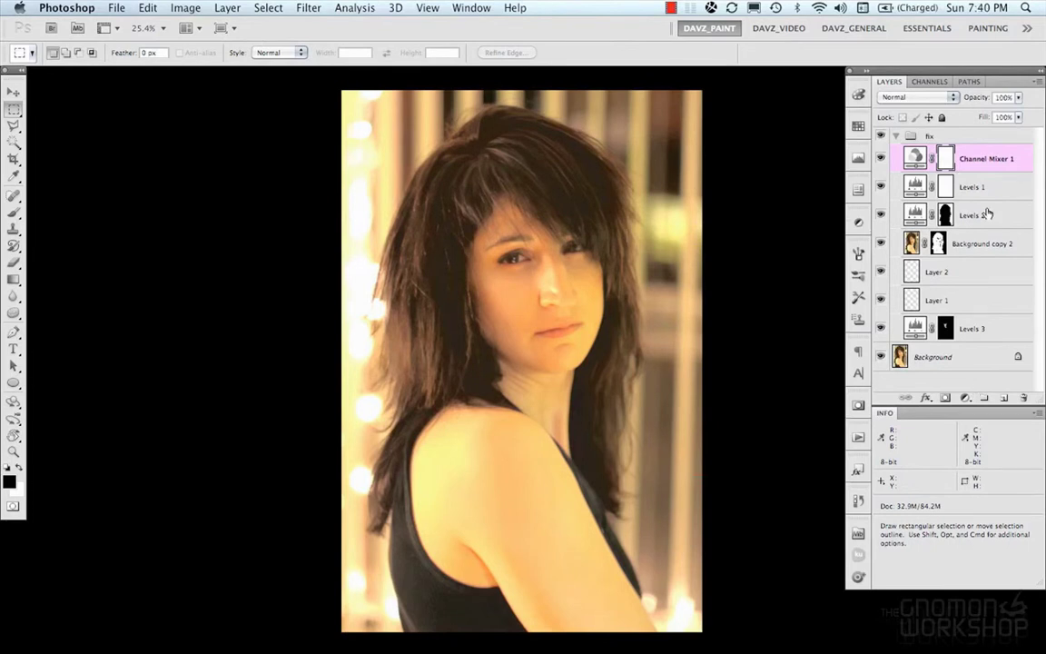
Create a new layer above the Channel Mixer and paint a white catchlight in the lit eye with a 13 px brush.
key("super+alt+shift+n")
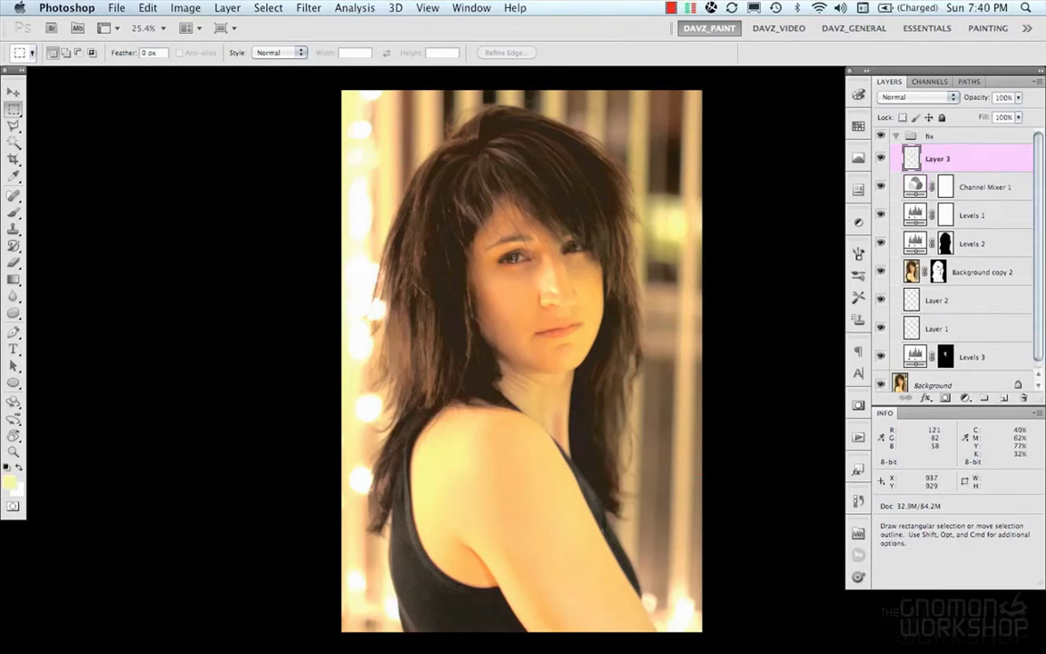
scroll(514, 259, "up", 5)
key("b")
right_click(518, 279)
double_click(603, 358)
key("d")
key("x")
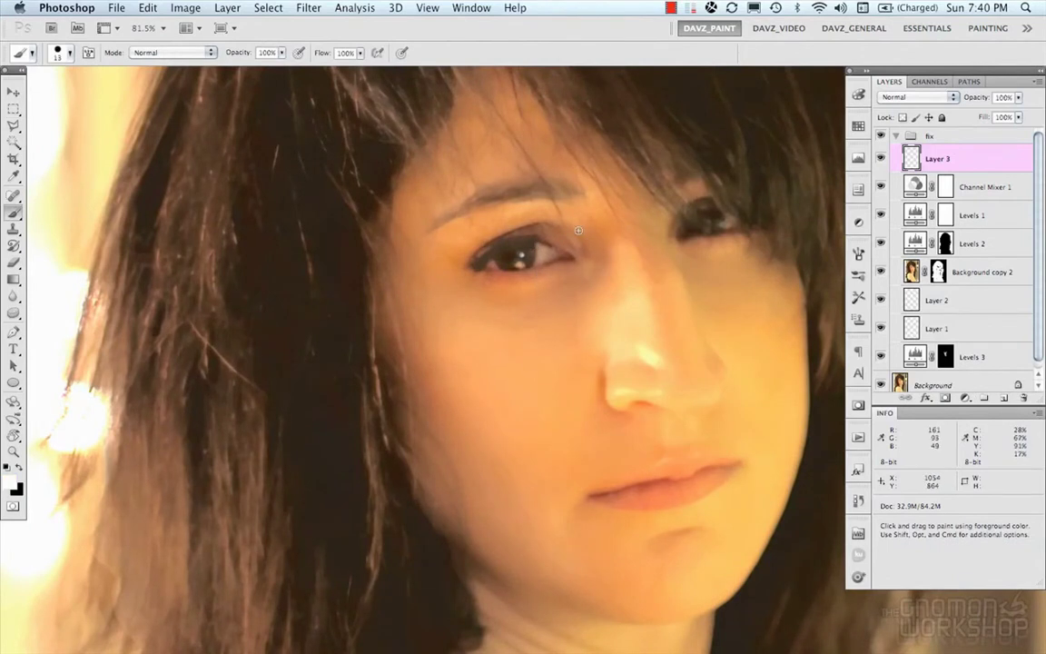
left_click(521, 260)
Soften the painted catchlight with the Blur tool and set its layer's blend mode to Overlay.
left_click(13, 296)
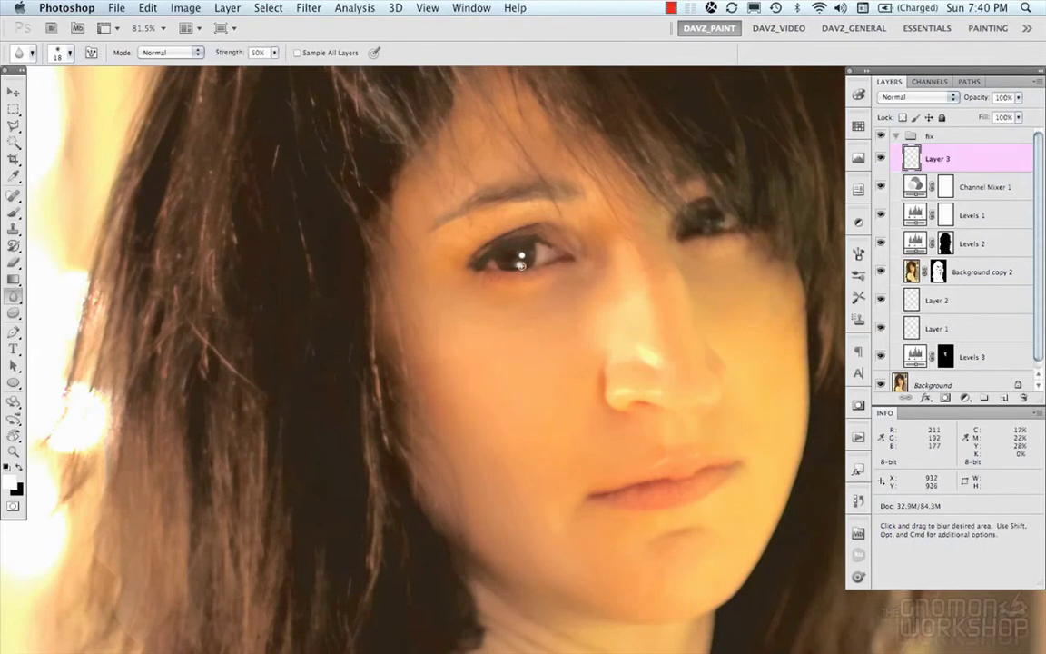
left_click(917, 96)
left_click(928, 239)
key("m")
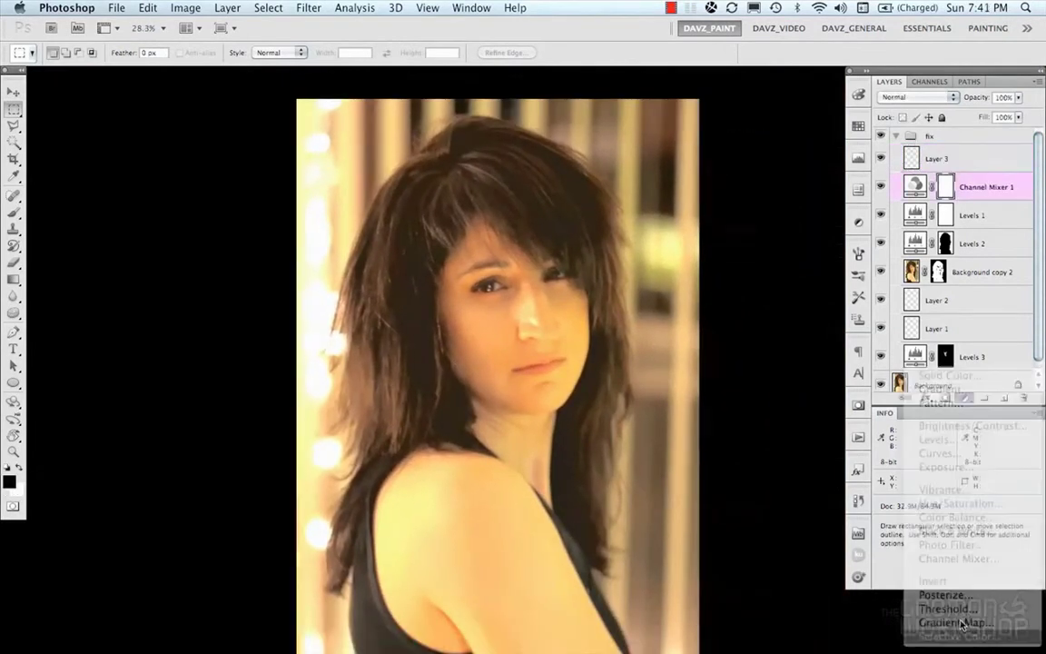
Add a Selective Color adjustment above the Channel Mixer with cyan at +13% for Reds, and compare it by toggling its visibility.
mouse_move(736, 305)
left_mouse_down()
mouse_move(699, 308)
mouse_move(740, 304)
left_mouse_up()
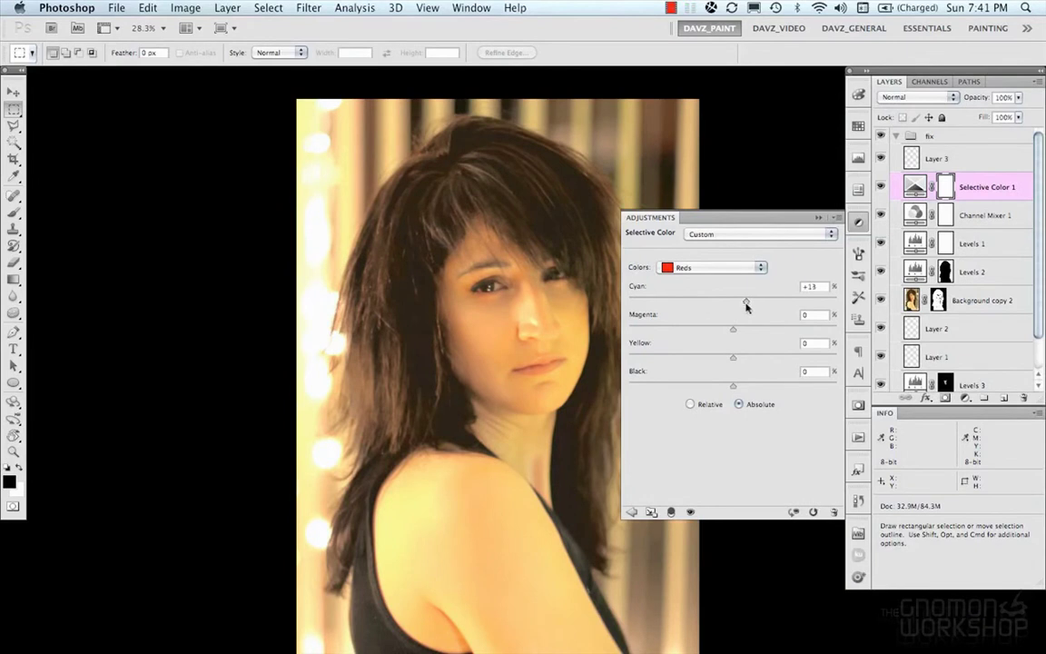
left_click(892, 190)
left_click(880, 188)
left_click(880, 188)
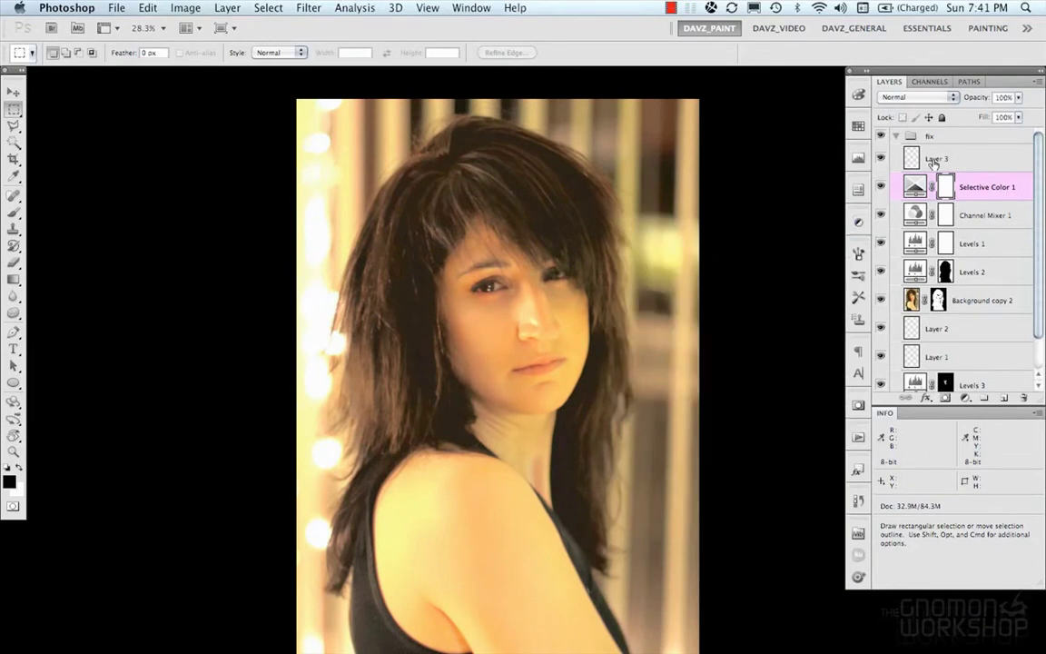
Move the Levels 1 adjustment above the eye layer in the fix group and set its black input level to 3.
key("x")
key("alt+bracketright")
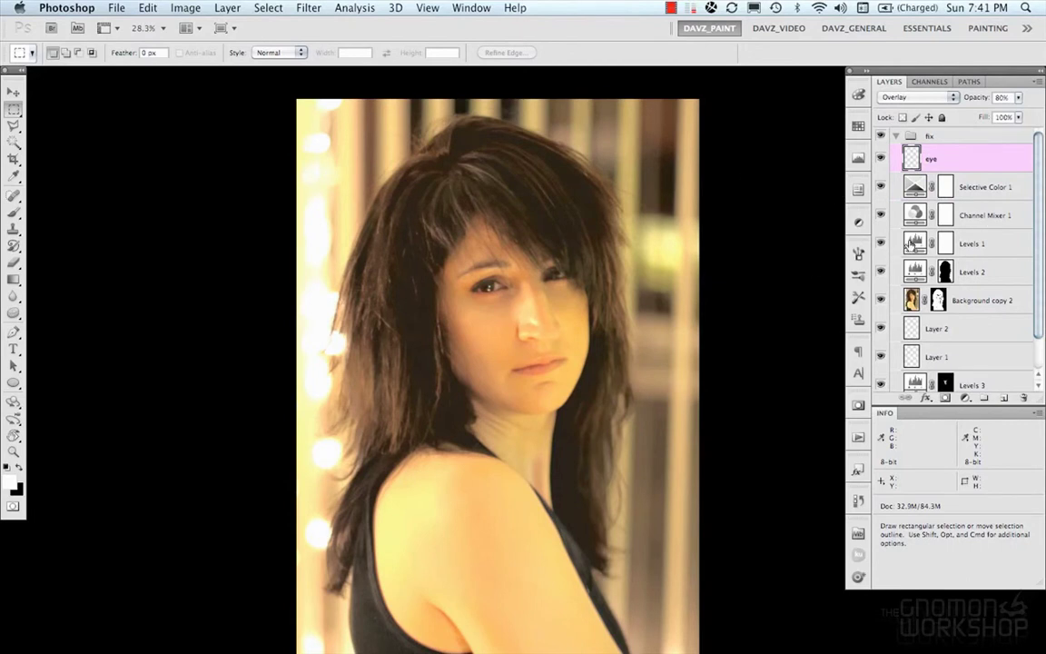
left_click_drag(918, 243, 918, 147)
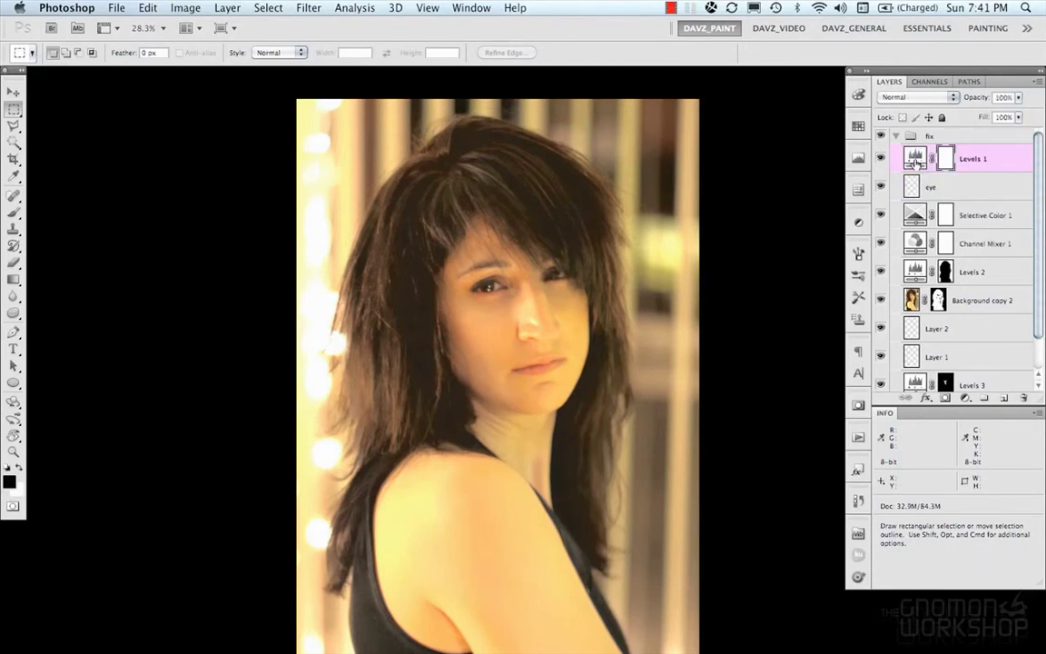
double_click(916, 158)
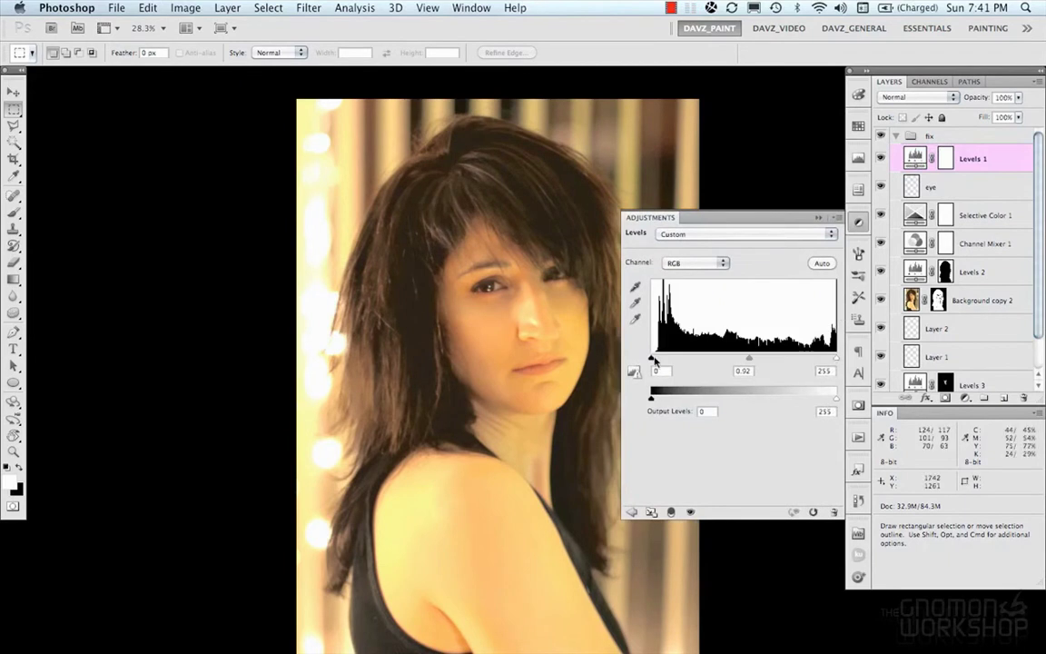
left_click_drag(651, 359, 654, 361)
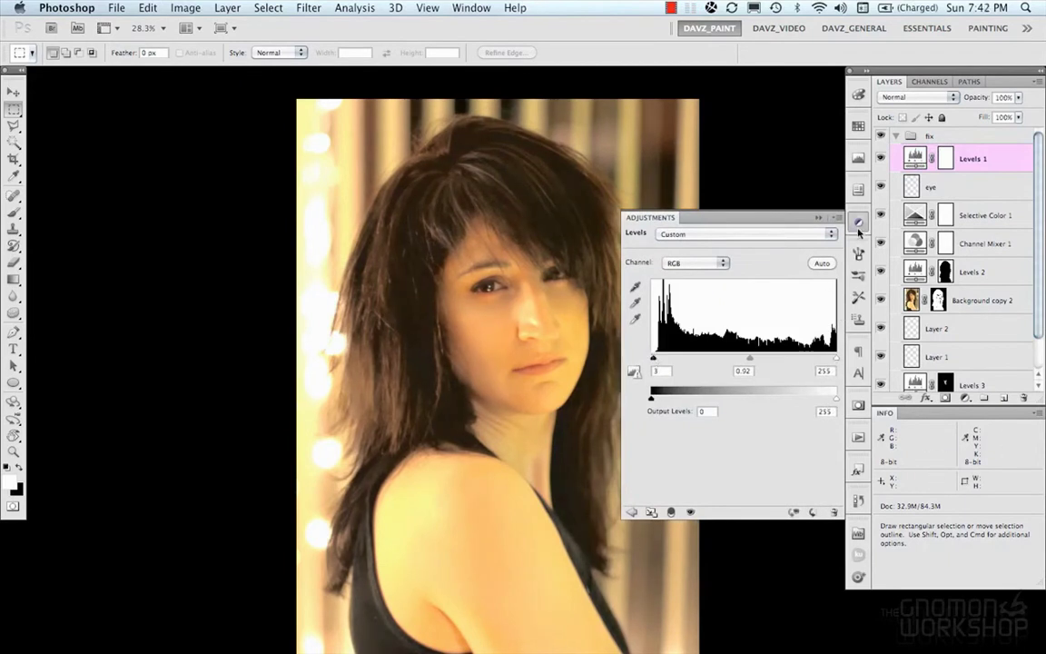
left_click(861, 255)
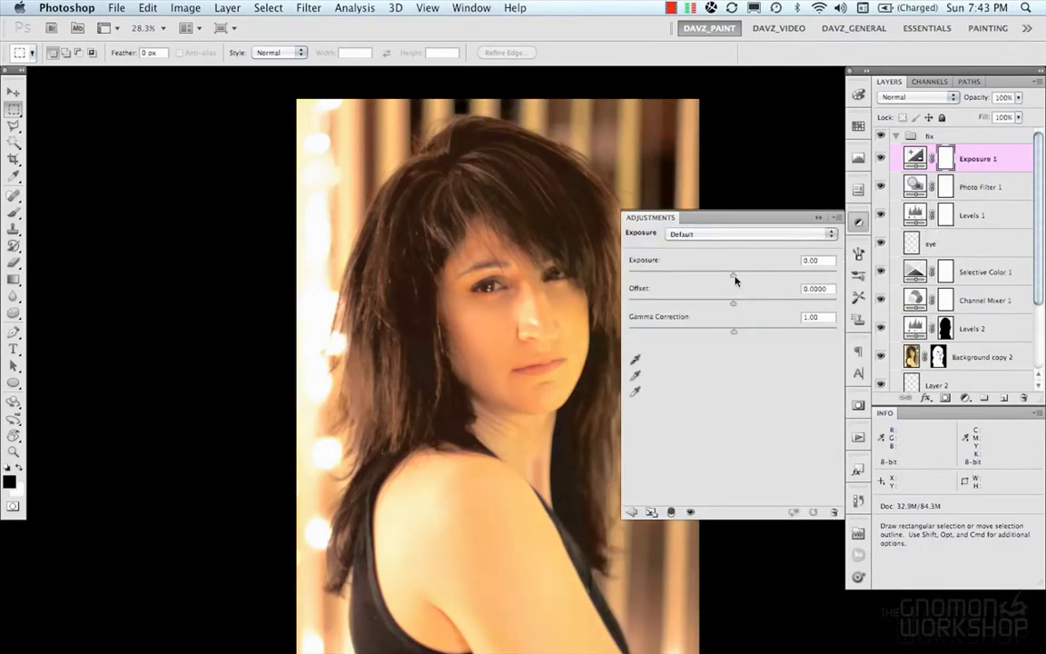
left_click_drag(733, 301, 739, 278)
left_click(814, 514)
left_click_drag(913, 158, 1024, 400)
Add a Hue/Saturation adjustment above the Photo Filter layer with Saturation at -27.
left_click(965, 398)
left_click(954, 514)
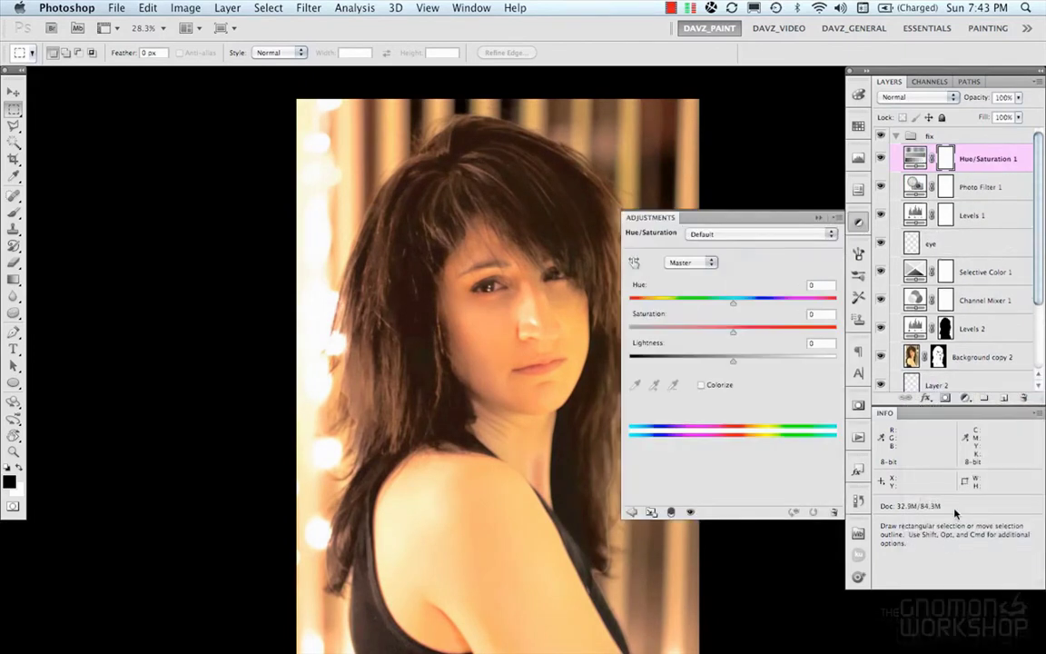
left_click_drag(731, 336, 697, 336)
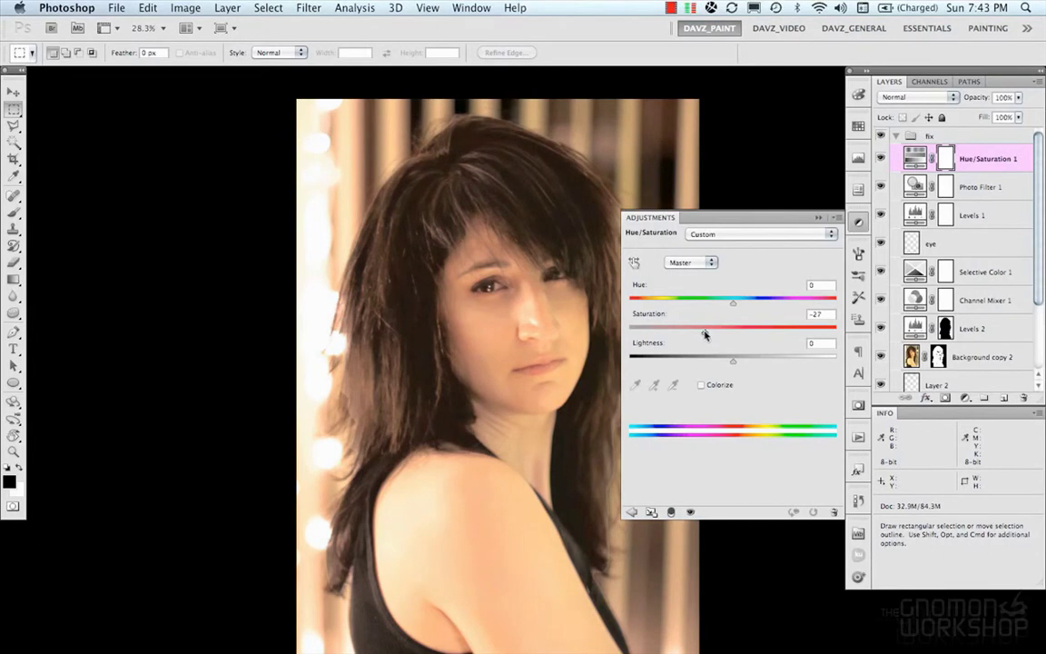
left_click(859, 225)
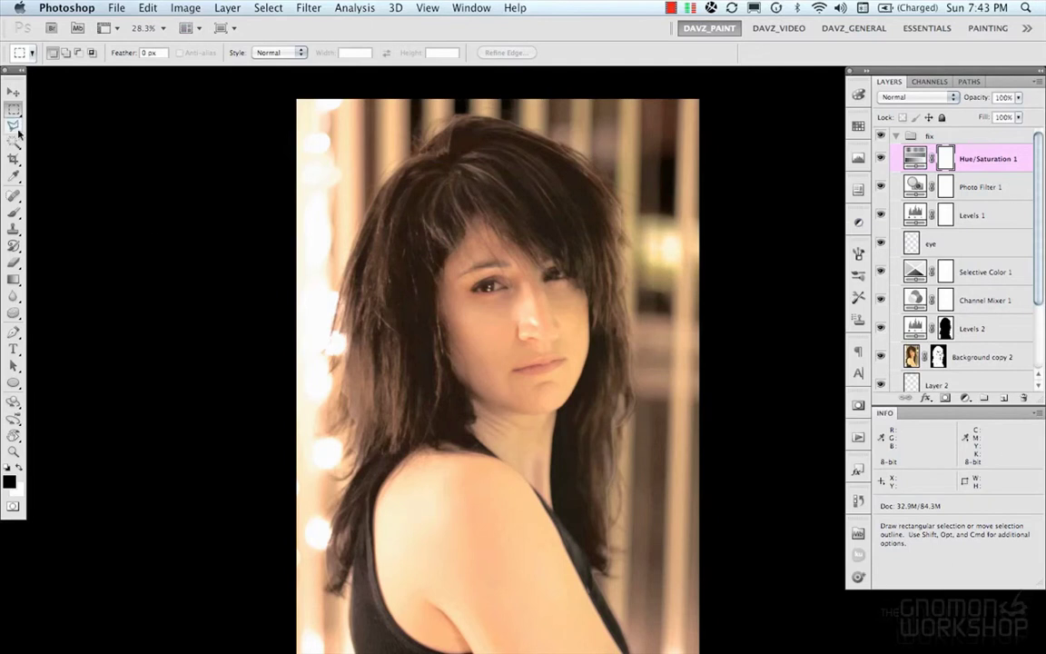
Place a crop frame of about 1807 × 2454 px around the woman's head and upper body.
left_click(14, 159)
left_click_drag(303, 102, 713, 609)
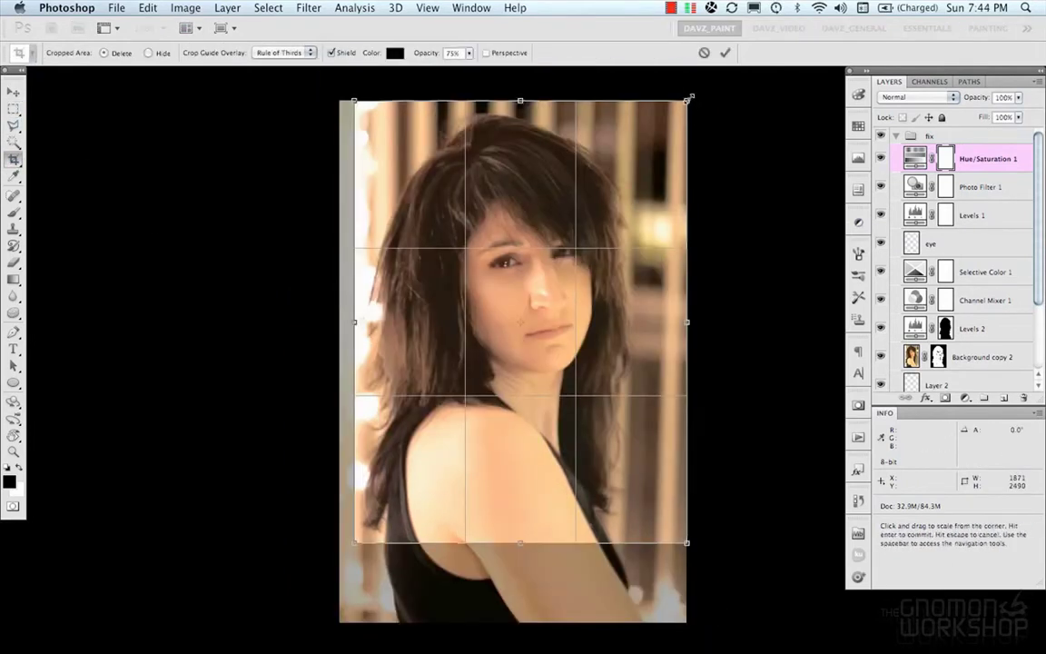
left_click_drag(688, 98, 821, 213)
key("space")
left_click_drag(625, 366, 572, 231)
left_click_drag(766, 79, 637, 274)
key("space")
left_click_drag(686, 383, 708, 227)
left_click_drag(481, 116, 481, 107)
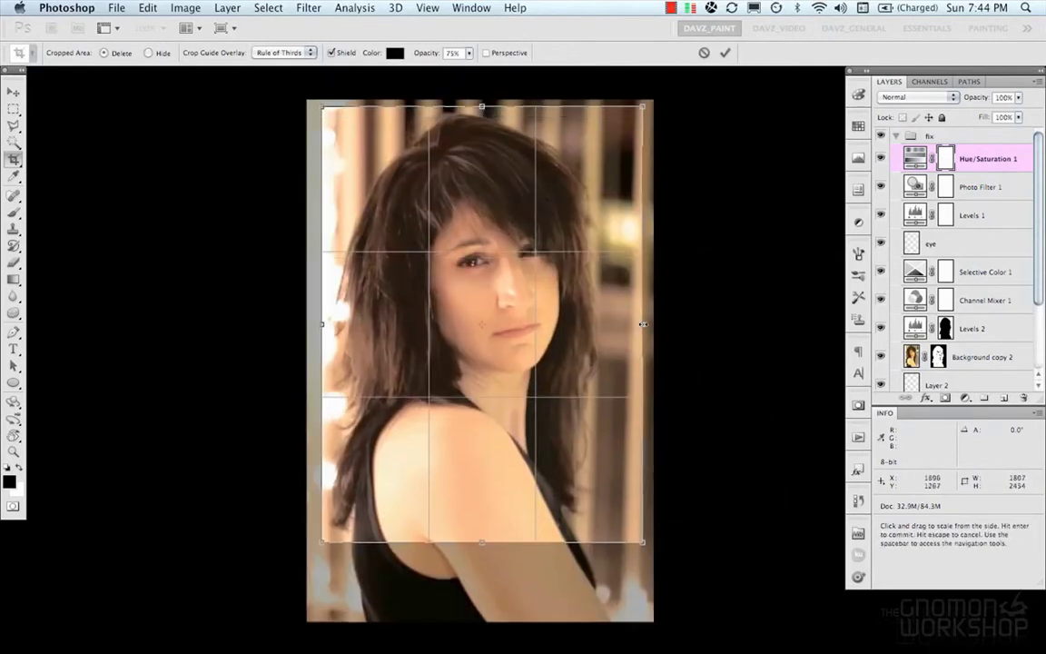
Extend the crop frame downward and trim its sides to about 1771 × 2754 px, and apply the crop.
left_click_drag(482, 542, 483, 593)
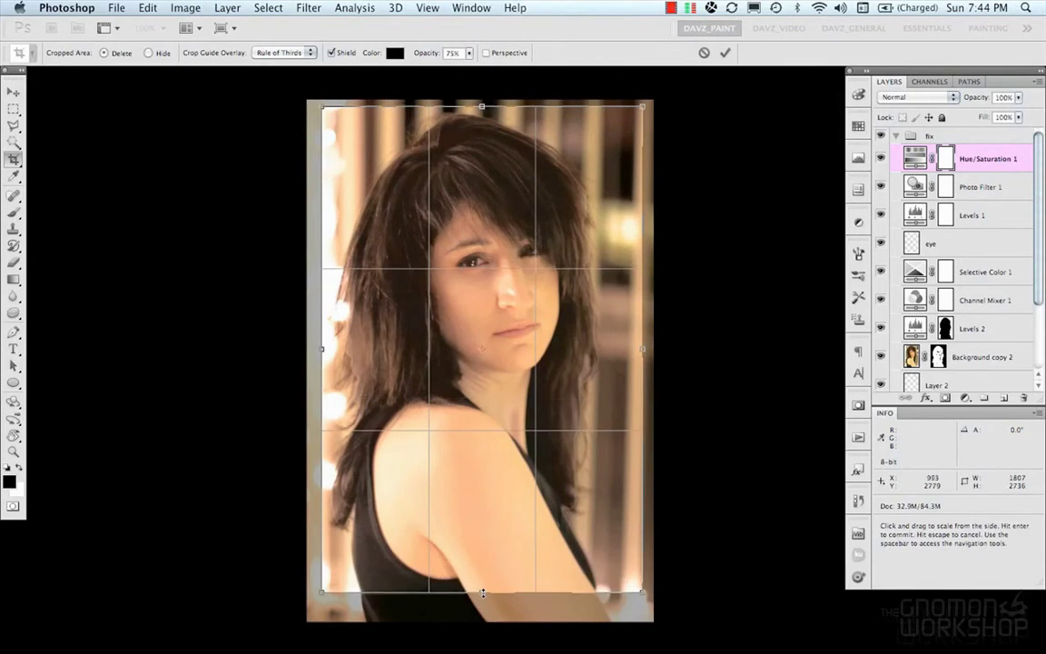
left_click_drag(323, 348, 320, 348)
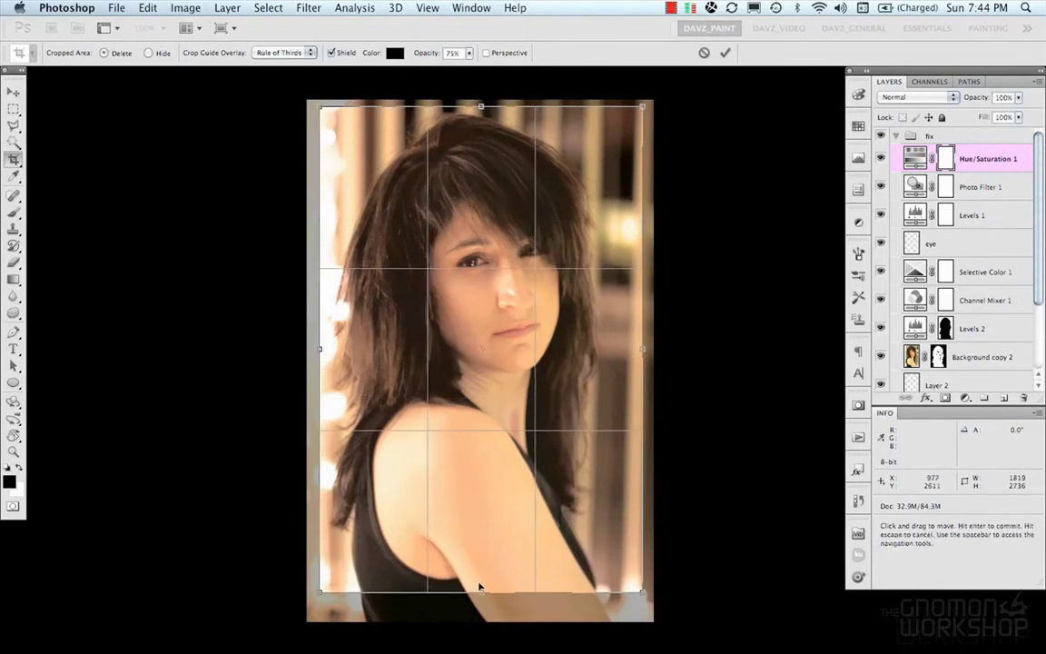
left_click_drag(481, 593, 482, 595)
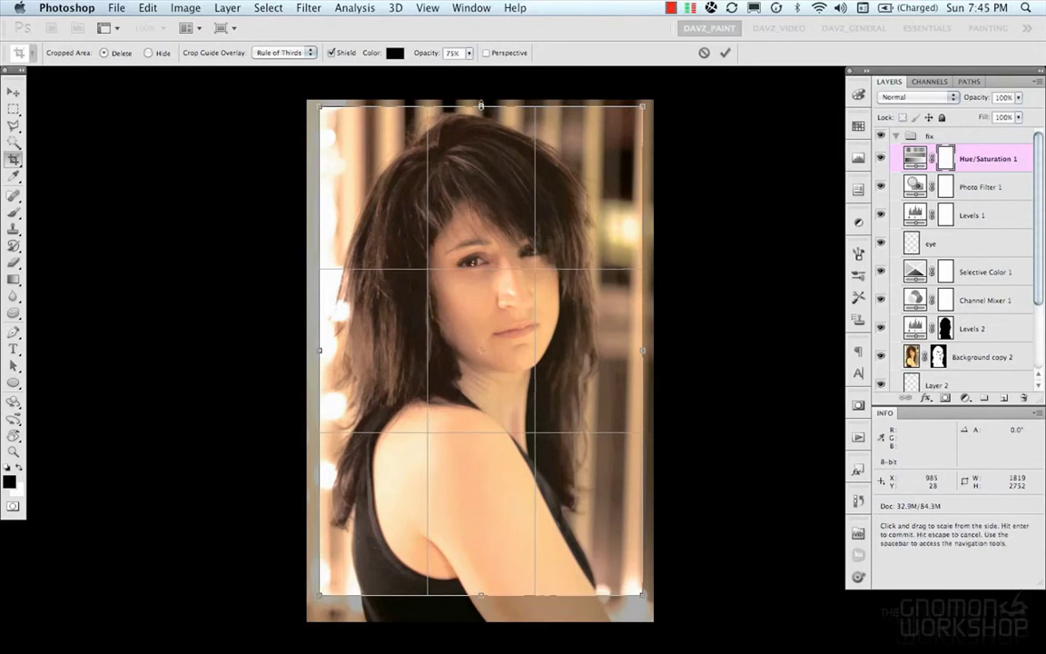
left_click_drag(643, 350, 634, 349)
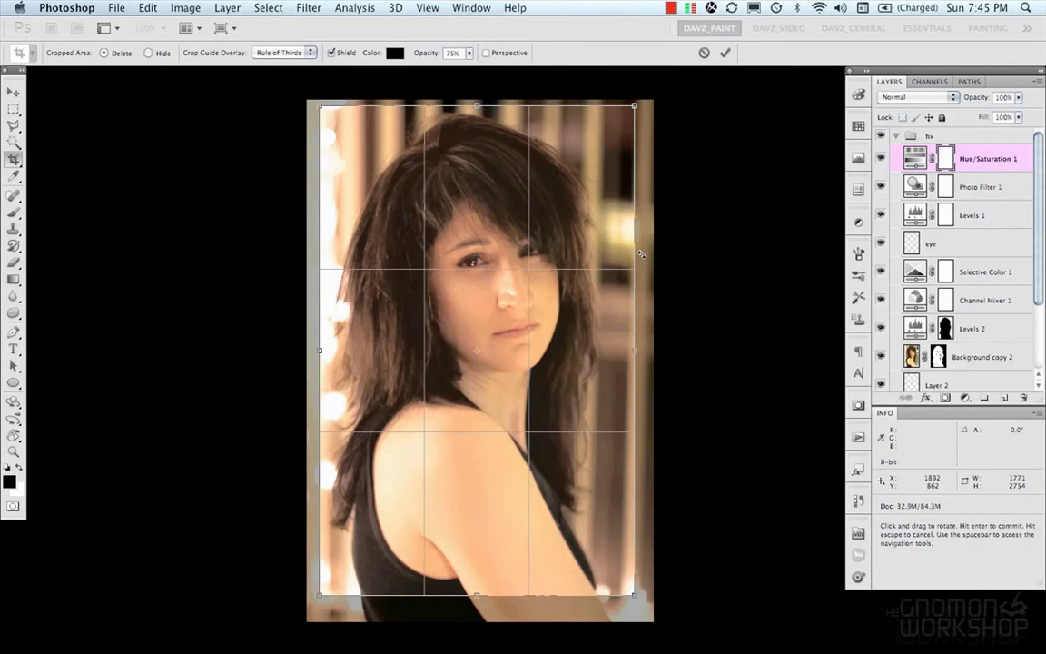
key("Return")
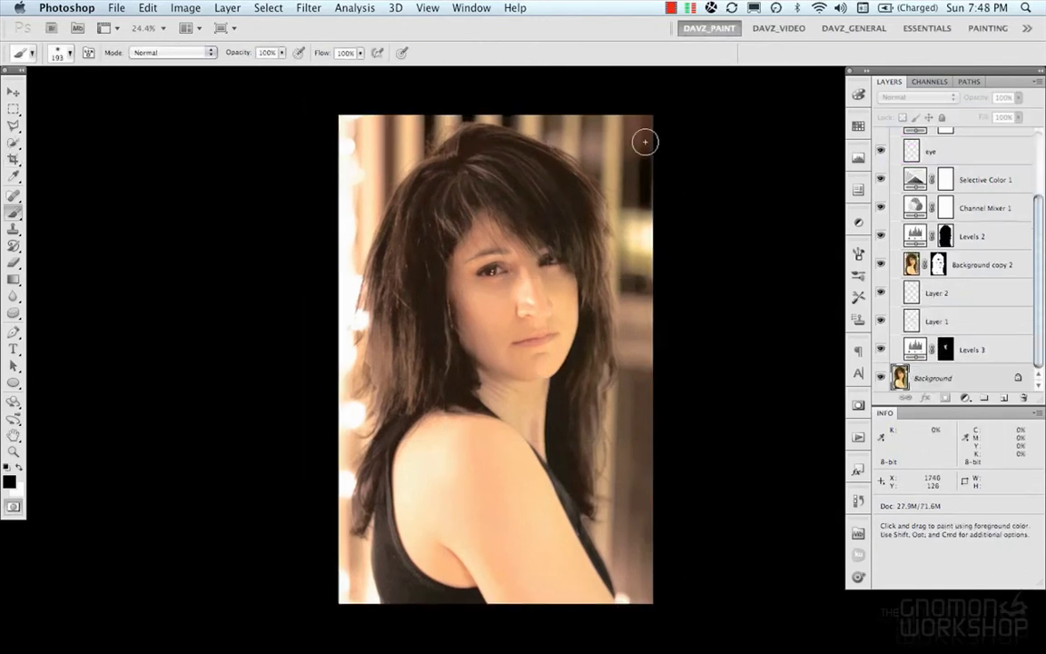
Paint a Quick Mask over the background strip along the photo's right edge, soften it with Gaussian Blur, and convert it to a selection.
mouse_move(654, 114)
left_mouse_down()
mouse_move(644, 140)
mouse_move(639, 119)
mouse_move(647, 259)
mouse_move(638, 263)
mouse_move(626, 576)
mouse_move(642, 530)
mouse_move(653, 359)
mouse_move(649, 568)
left_mouse_up()
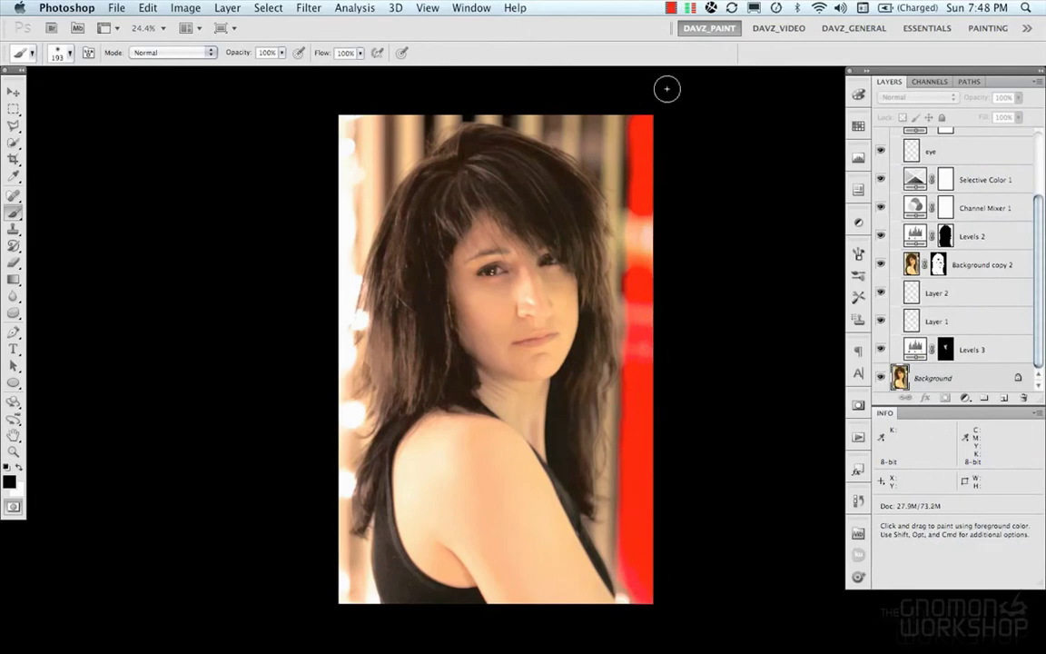
left_click(309, 7)
mouse_move(327, 164)
left_click(473, 199)
left_click_drag(727, 406, 757, 411)
key("Return")
key("b")
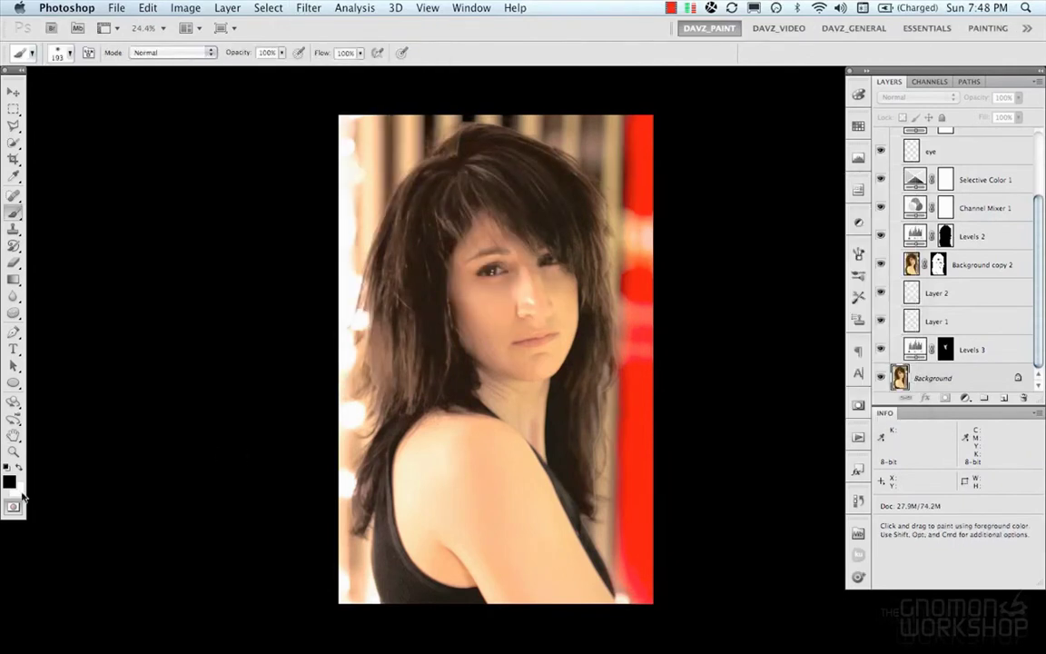
left_click(420, 351, "super")
Apply a Gaussian Blur to the selected background strip on the Background layer.
left_click(309, 7)
mouse_move(327, 164)
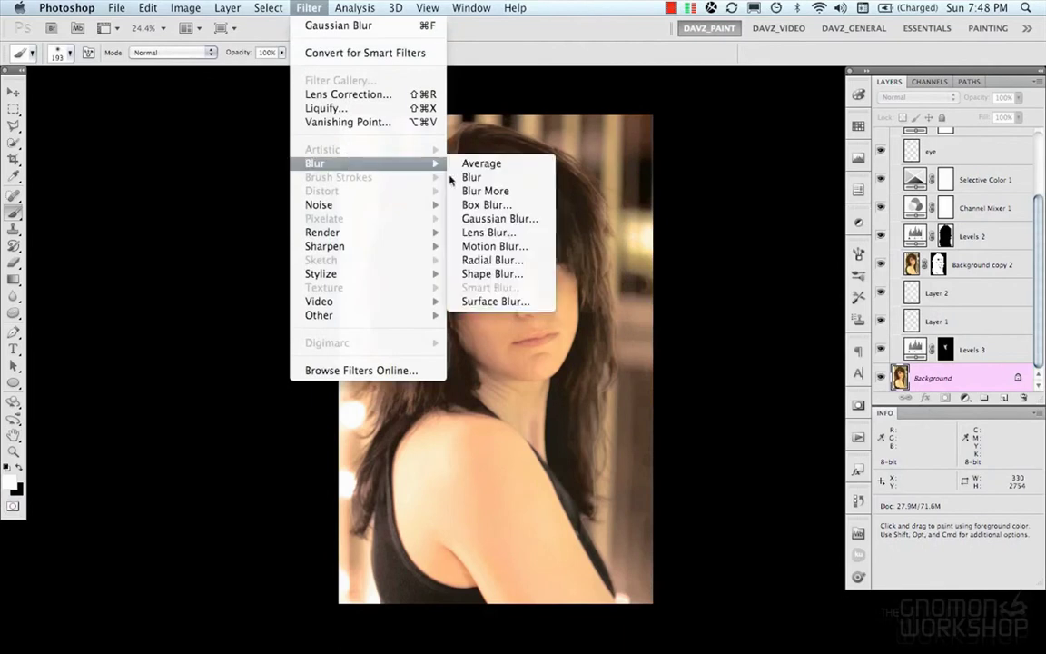
left_click(490, 218)
left_click_drag(756, 405, 741, 407)
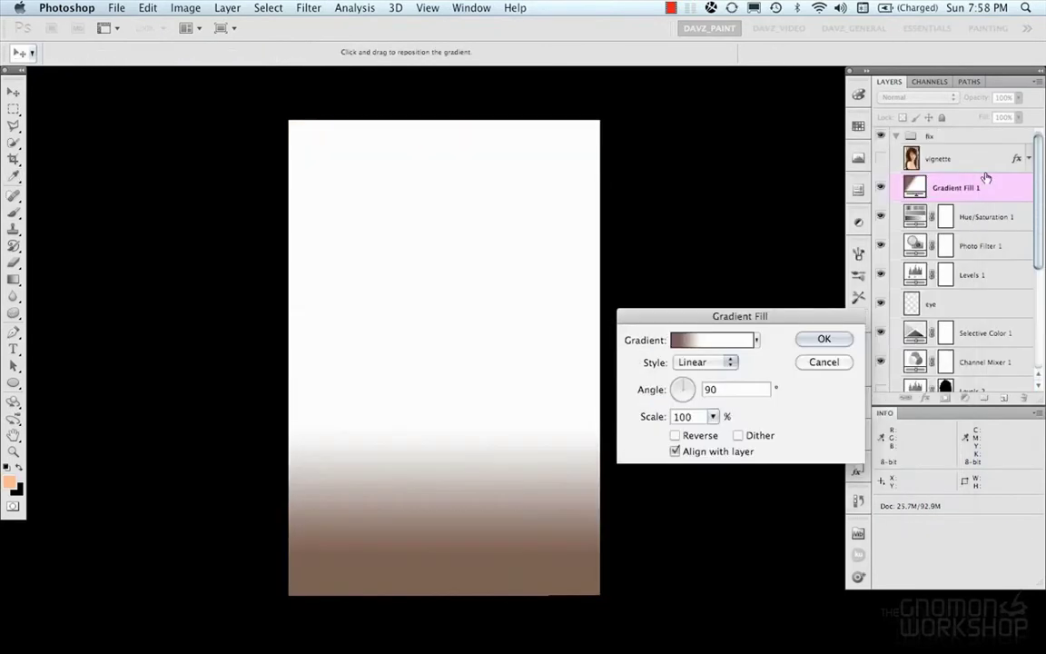
Change the Gradient Fill 1 layer to a reversed radial gradient and enlarge its scale so only the image corners are brown.
key("Return")
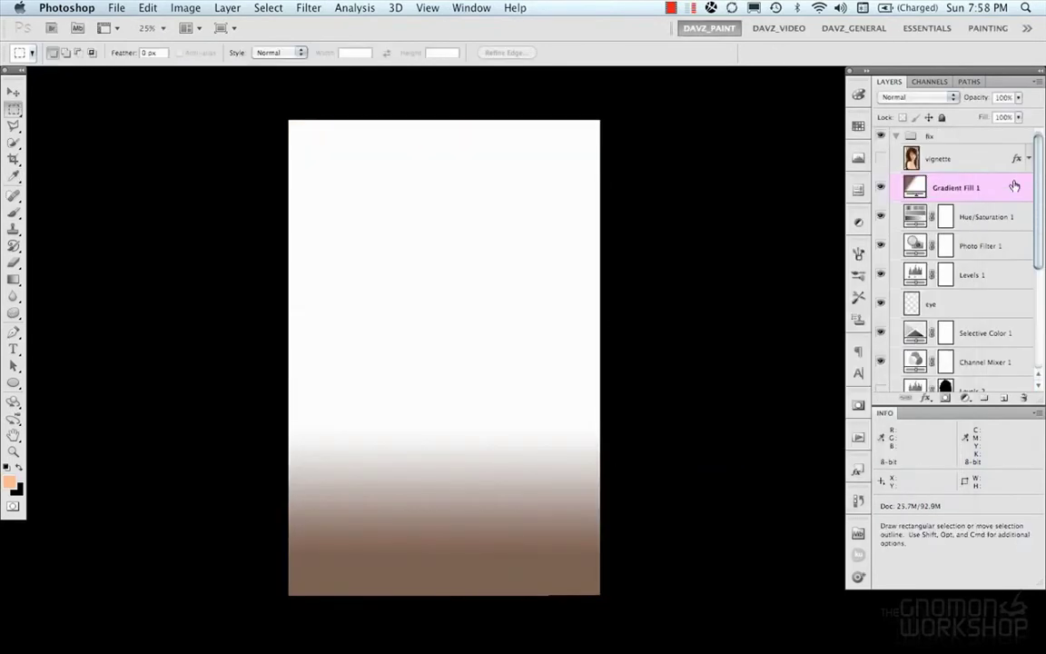
double_click(941, 188)
left_click(705, 362)
left_click(702, 375)
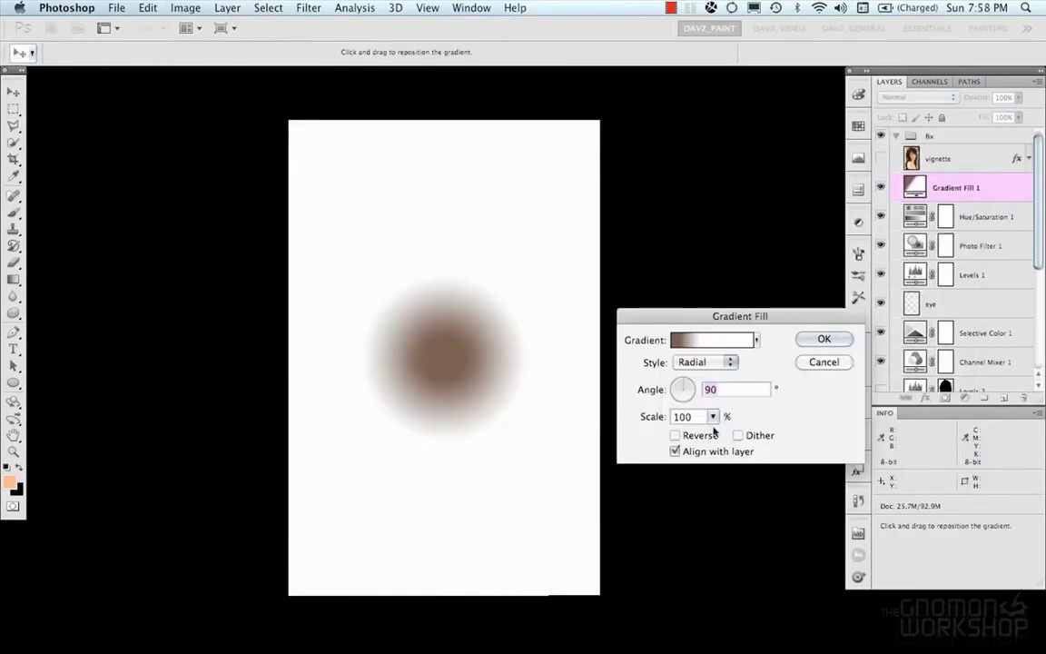
left_click(675, 435)
left_click_drag(713, 416, 720, 427)
left_click(824, 339)
Change the Gradient Fill 1 layer's blend mode to darken the portrait's corners, and select the hidden vignette layer.
left_click(917, 98)
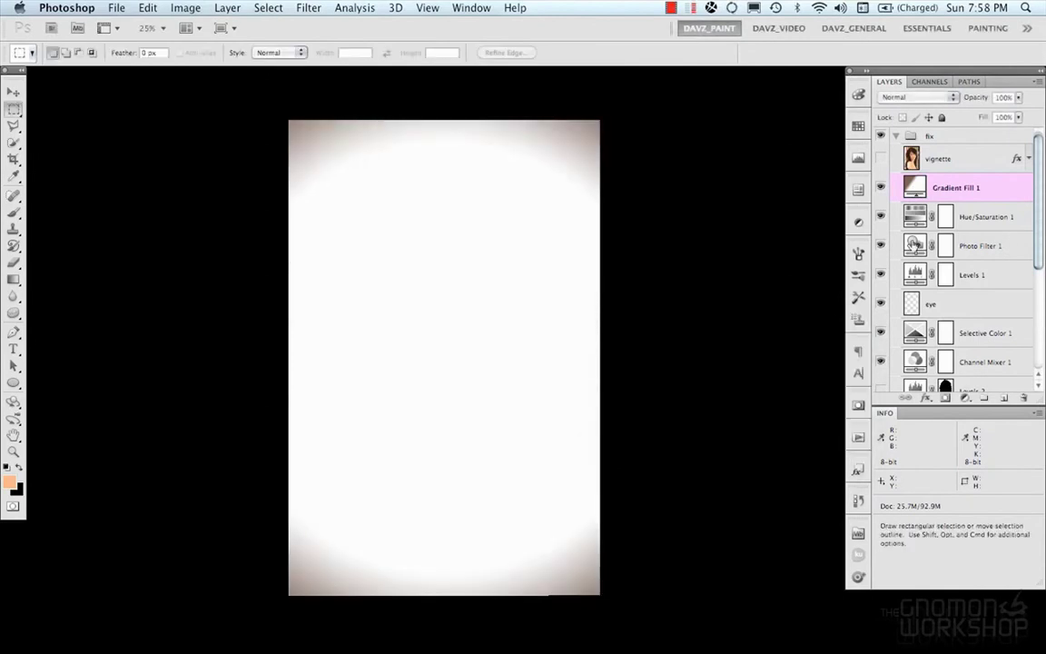
left_click(899, 123)
left_click(955, 151)
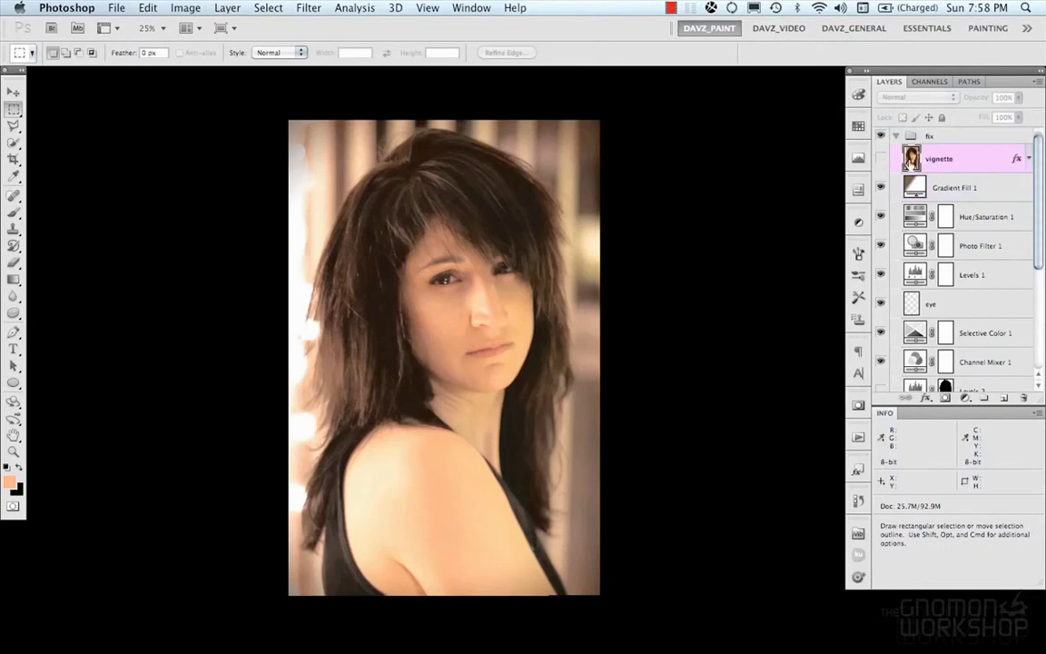
left_click(121, 9)
left_click(173, 122)
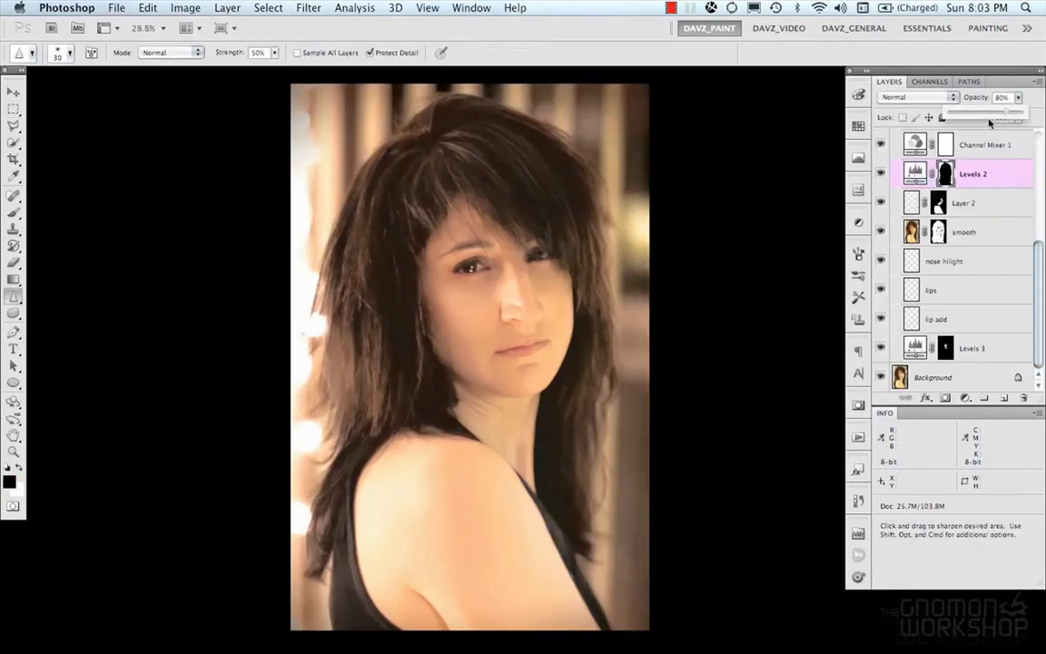
Delete the hidden vignette layer and collapse the fix group.
key("m")
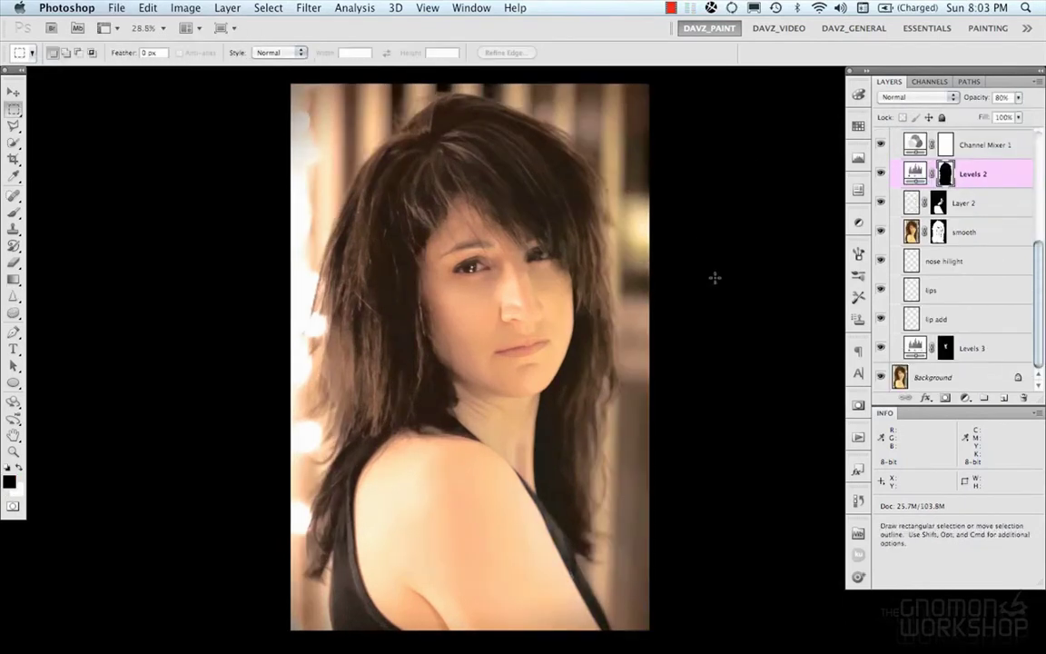
scroll(1039, 143, "up", 5)
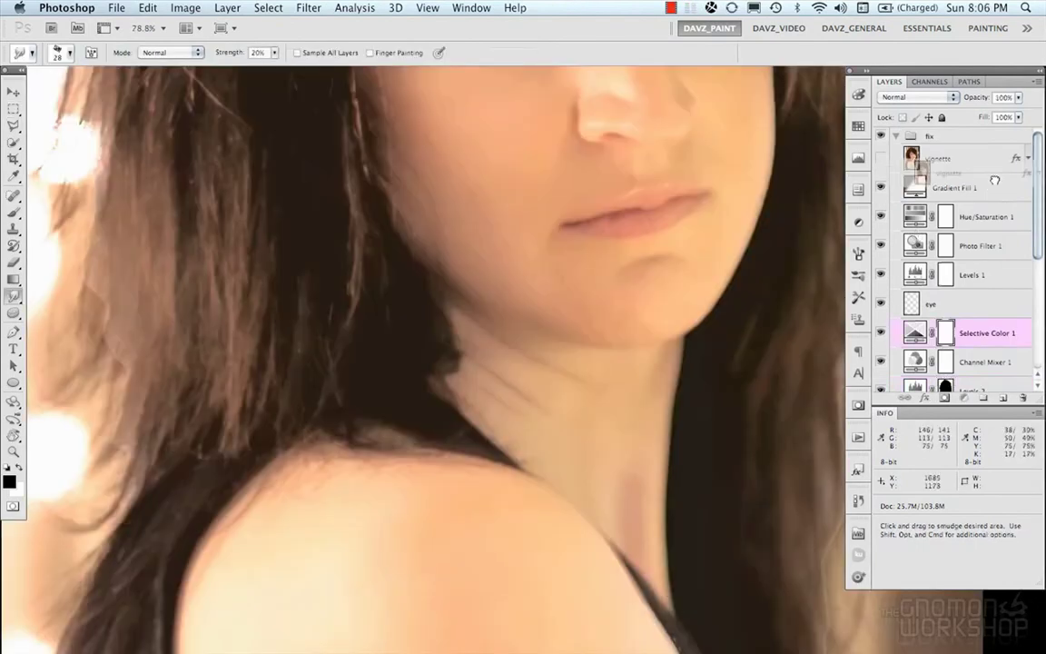
scroll(953, 227, "up", 2)
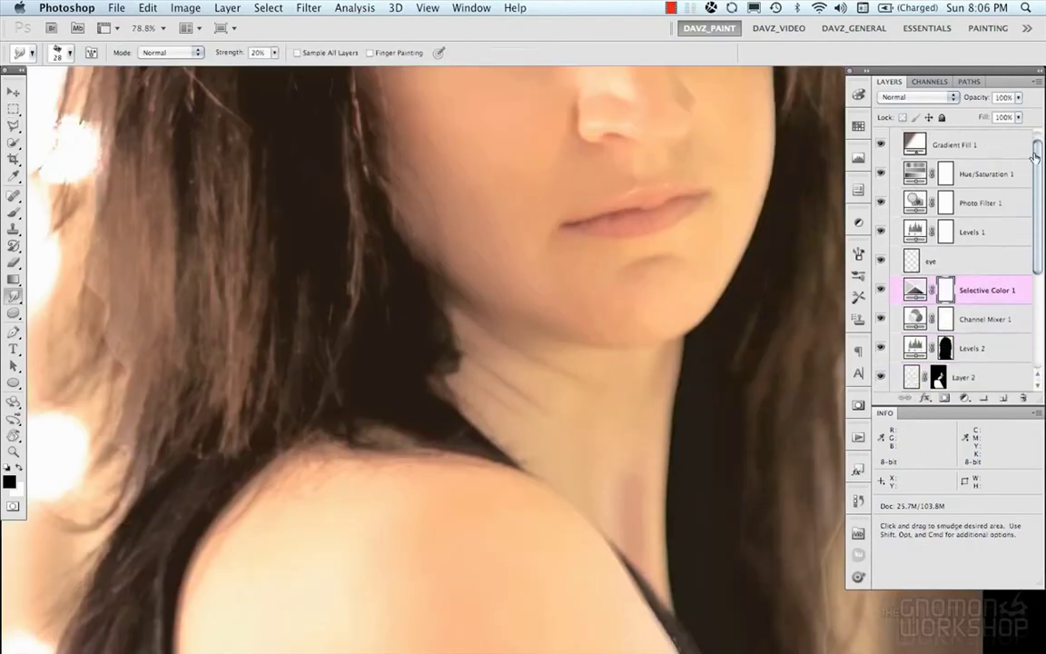
left_click(929, 136)
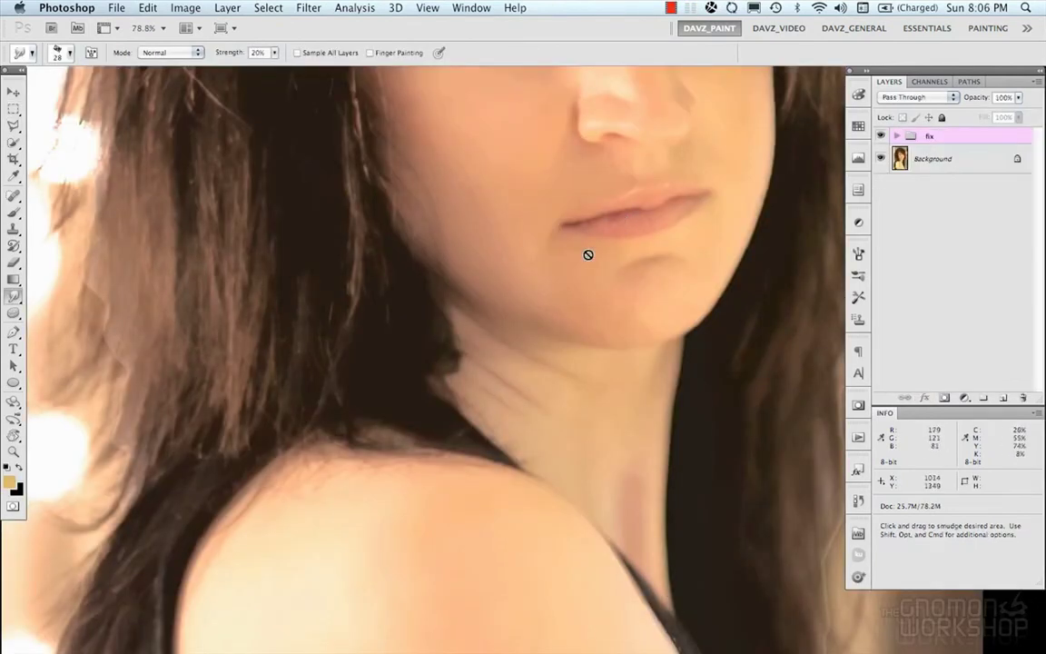
Compare the whole portrait before and after by toggling the fix group's visibility, and save the document.
mouse_move(595, 288)
left_mouse_down()
mouse_move(525, 303)
mouse_move(537, 304)
left_mouse_up()
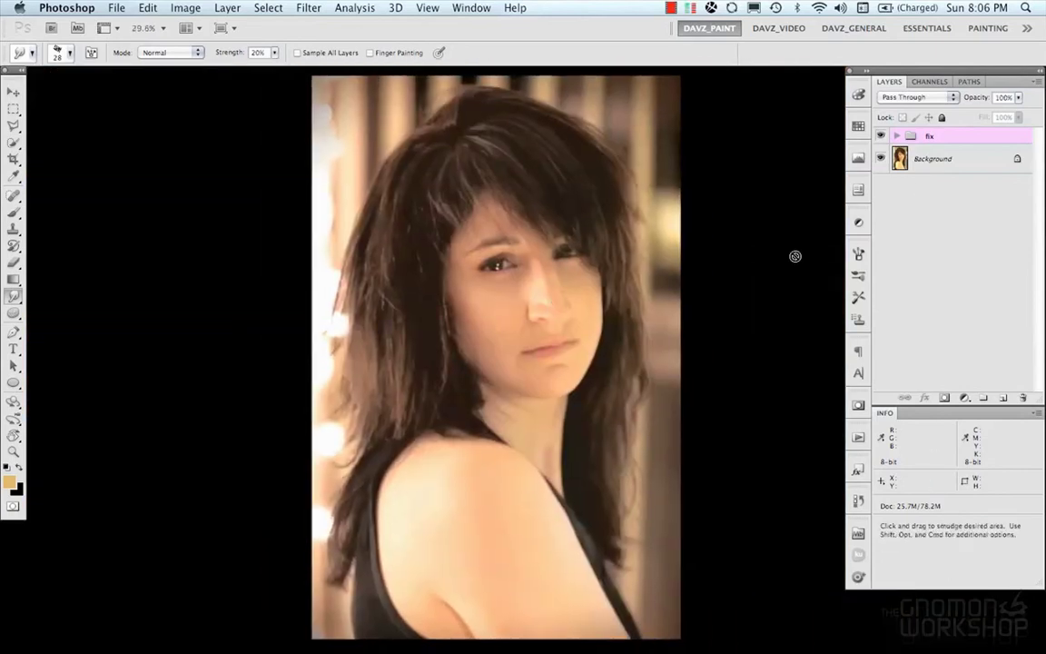
left_click(881, 135)
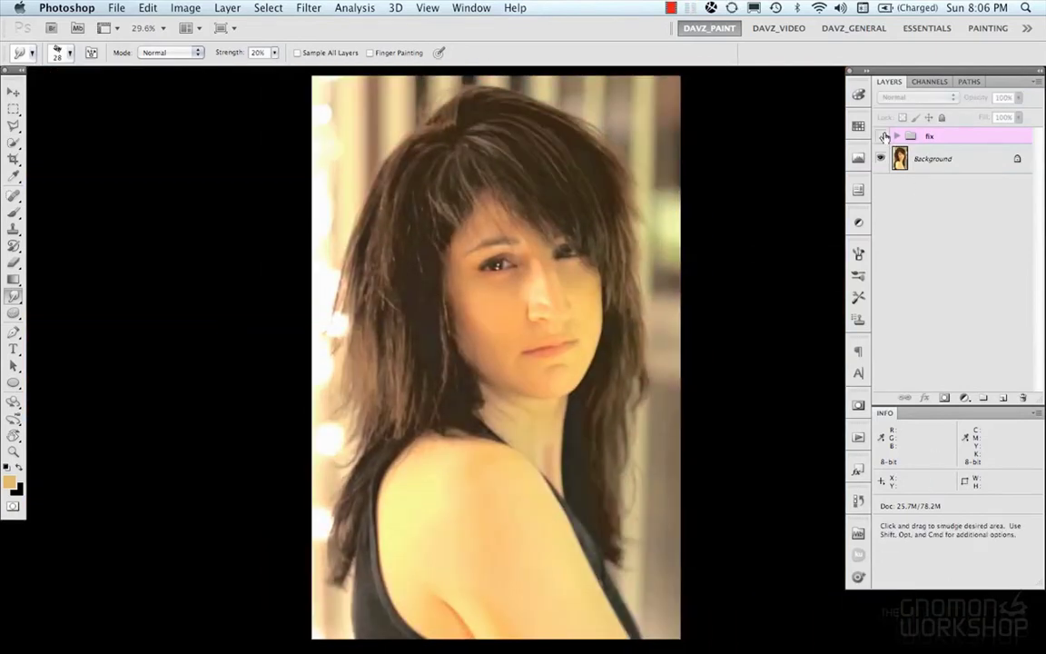
left_click(881, 137)
left_click(881, 136)
left_click(881, 135)
key("super+s")
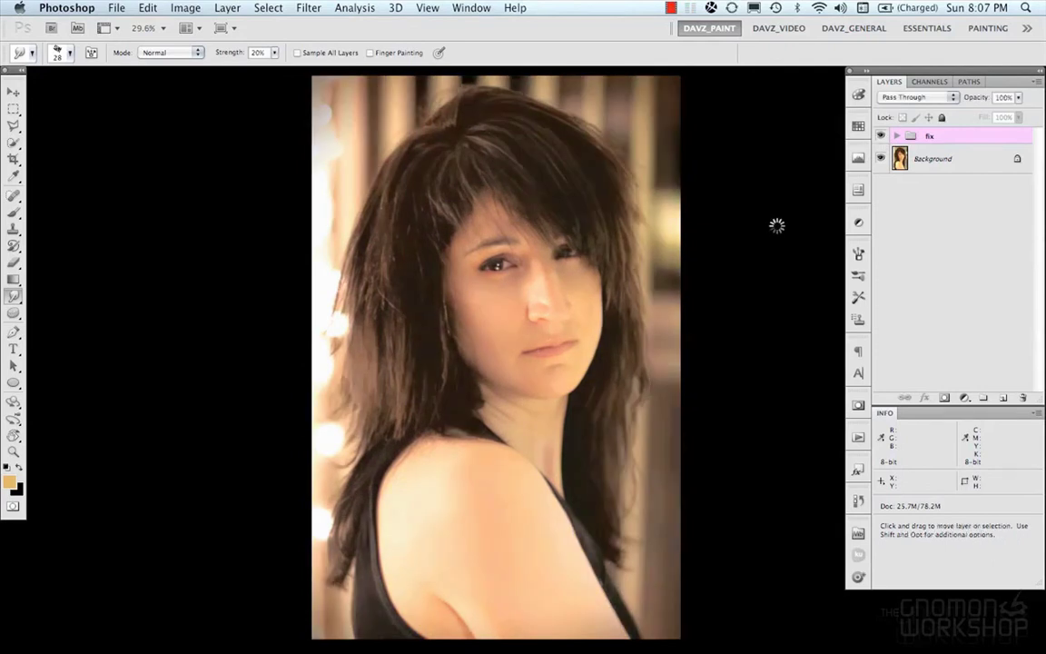